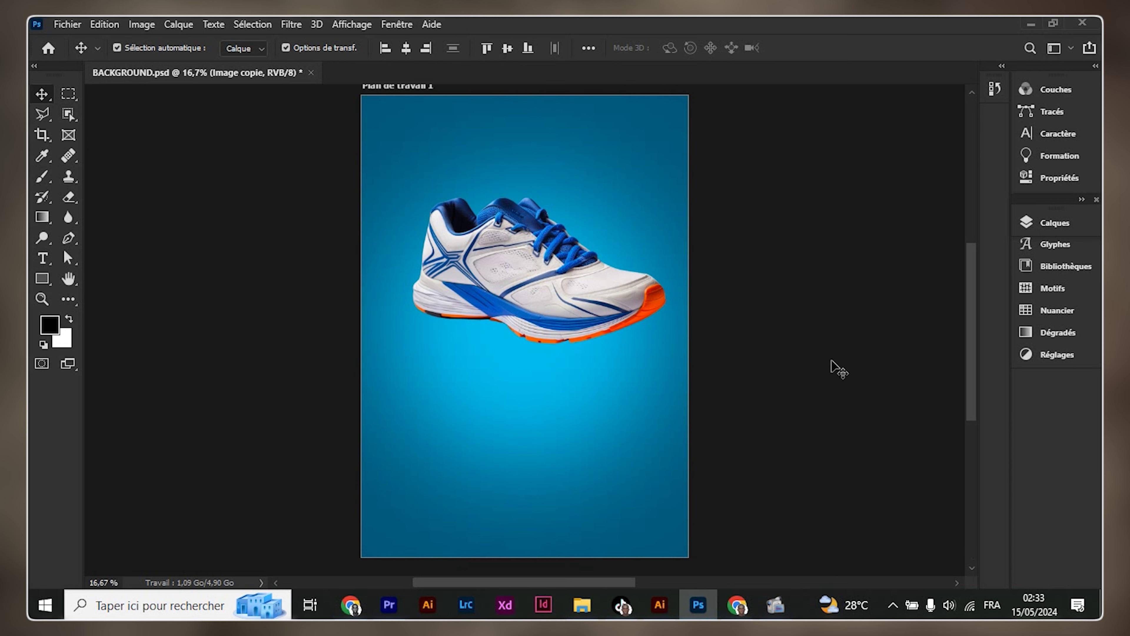
Move the sneaker slightly lower and left on the artboard and show the Calques panel.
{"action": "left_click_drag", "start_coordinate": [478, 244], "coordinate": [465, 261]}
{"action": "left_click", "coordinate": [1055, 222]}
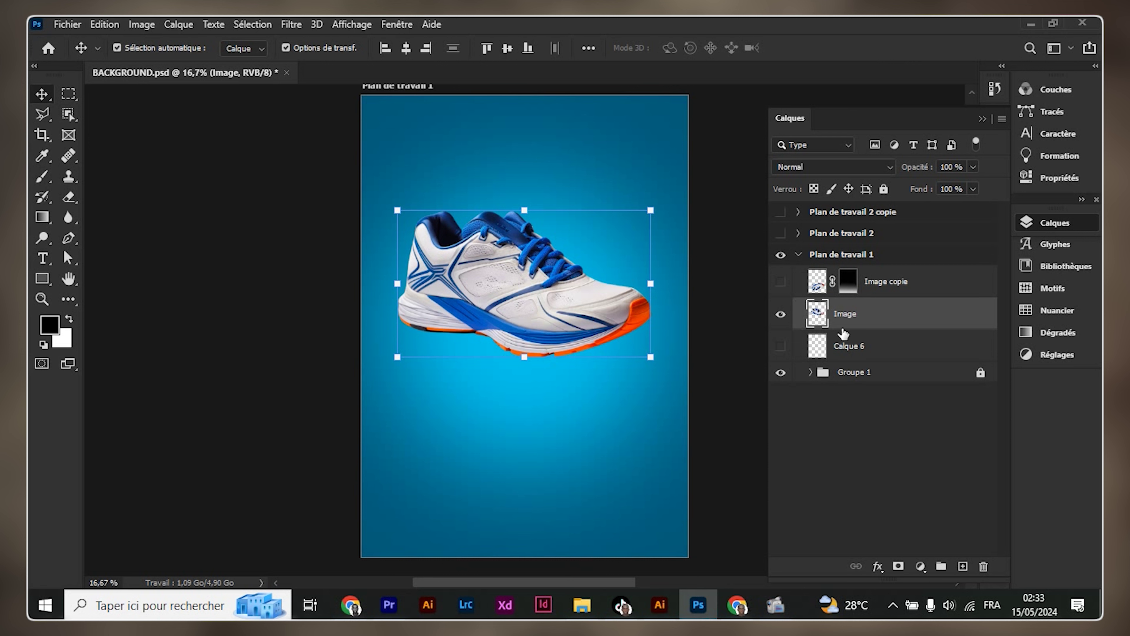
Set up the Brush tool with a flattened tip and a size of 1500 px.
{"action": "left_click", "coordinate": [501, 415]}
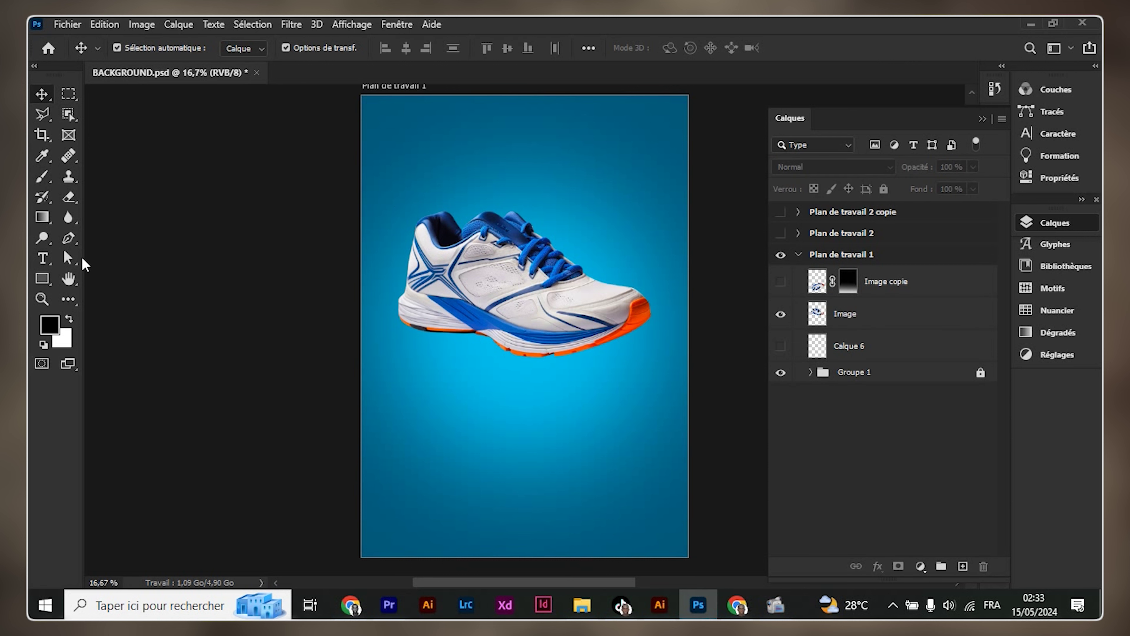
{"action": "left_click", "coordinate": [33, 179]}
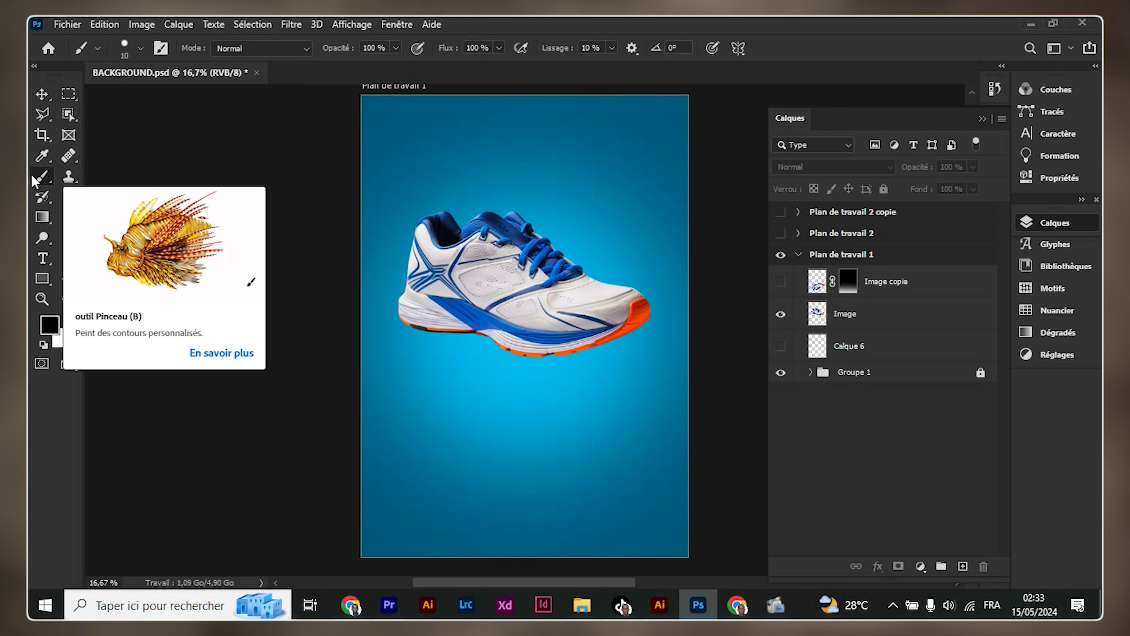
{"action": "left_click", "coordinate": [99, 46]}
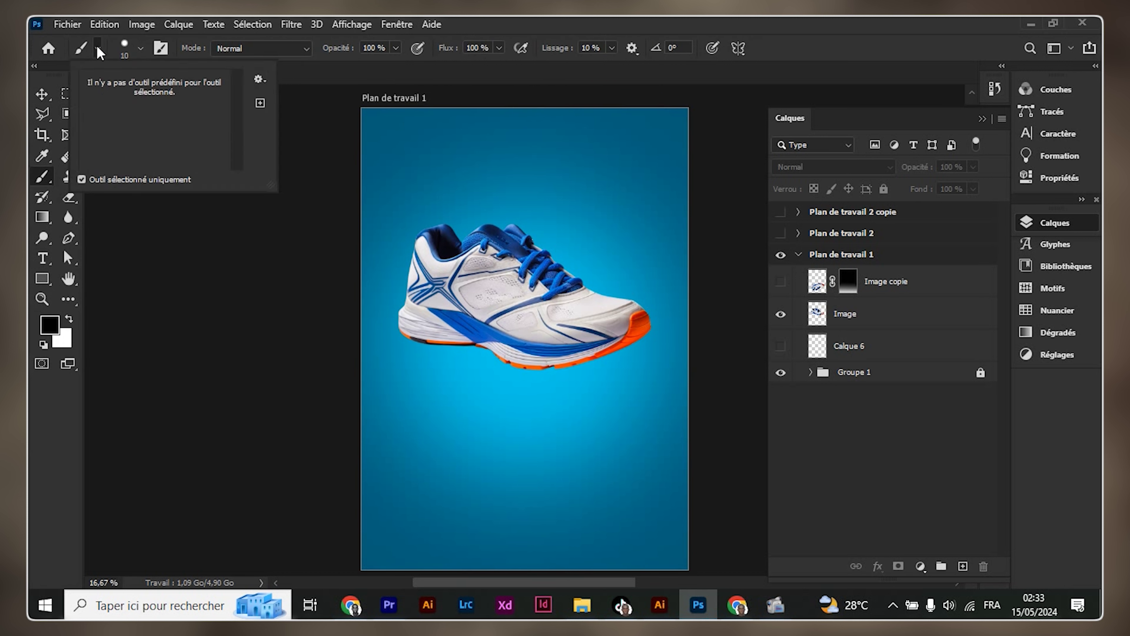
{"action": "left_click", "coordinate": [141, 51]}
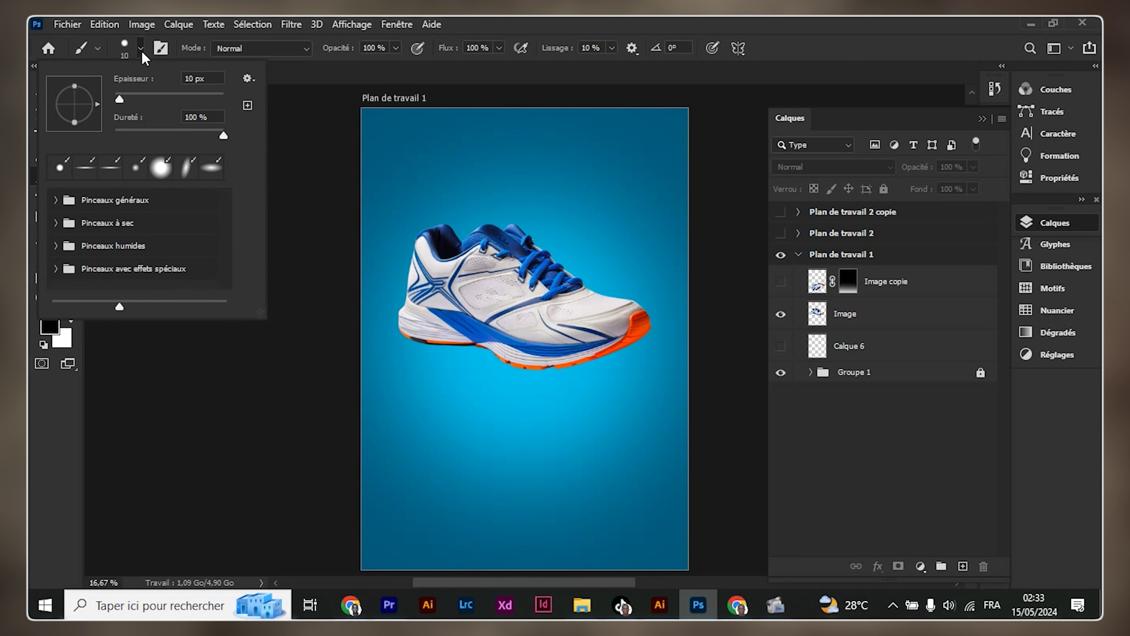
{"action": "left_click_drag", "start_coordinate": [74, 87], "coordinate": [75, 101]}
{"action": "left_click_drag", "start_coordinate": [119, 98], "coordinate": [159, 97]}
{"action": "left_click", "coordinate": [212, 83]}
{"action": "type", "text": "1500"}
{"action": "left_click", "coordinate": [550, 24]}
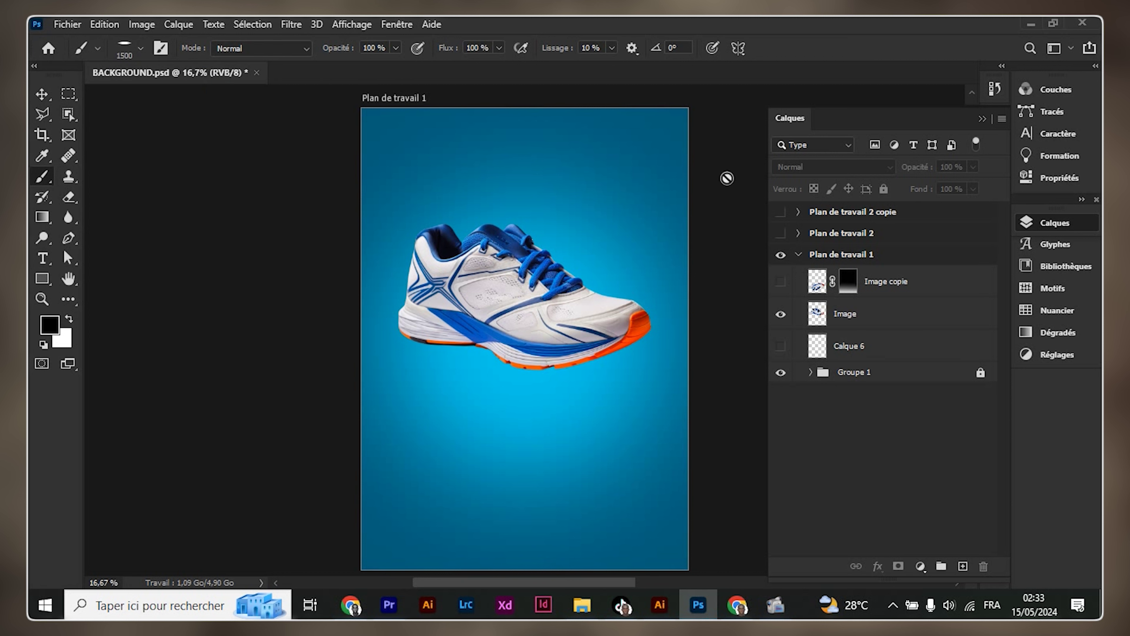
Add a new empty layer, Calque 7, just below the Image layer and select it.
{"action": "left_click", "coordinate": [861, 316]}
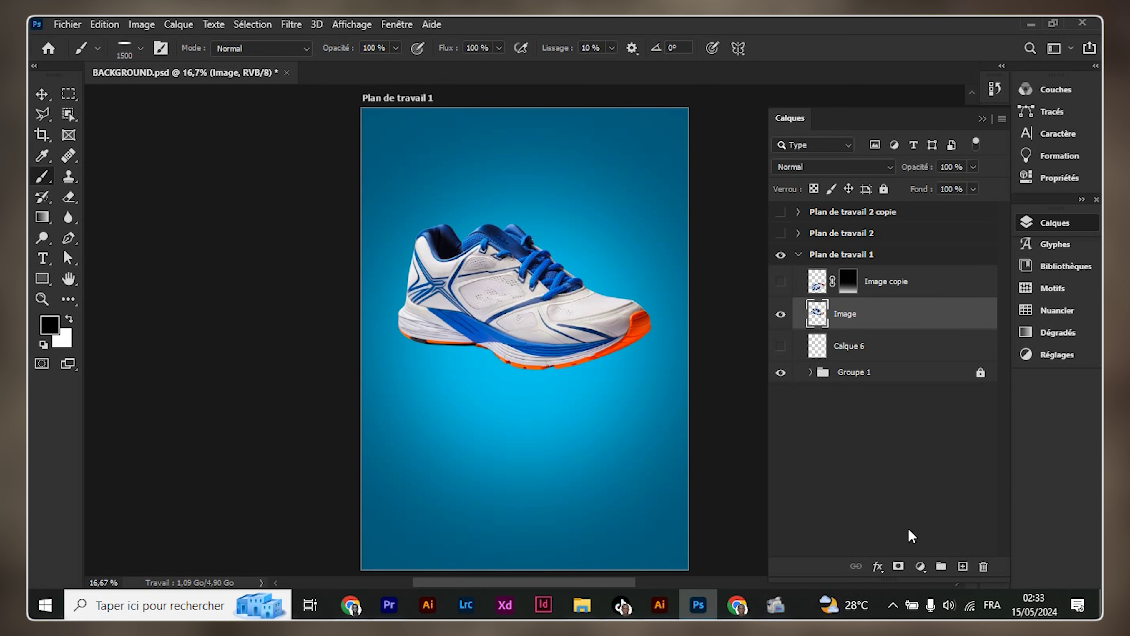
{"action": "left_click", "coordinate": [961, 565]}
{"action": "left_click_drag", "start_coordinate": [837, 377], "coordinate": [823, 363]}
{"action": "left_click", "coordinate": [779, 314]}
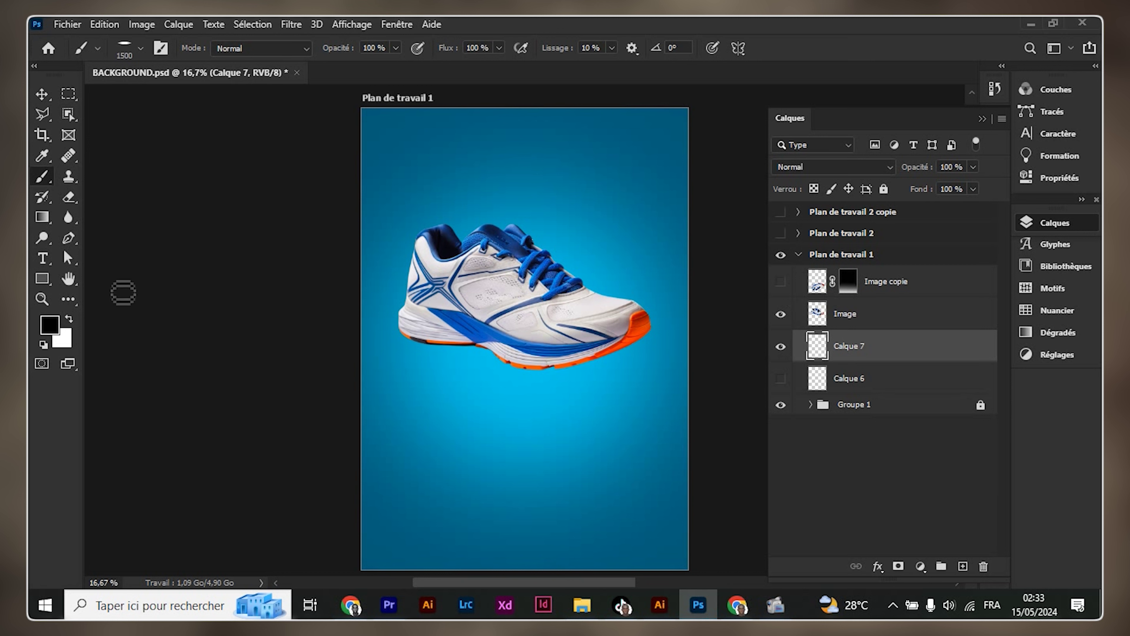
Paint a flat black shadow stroke beneath the sneaker's sole on Calque 7.
{"action": "left_click", "coordinate": [141, 48]}
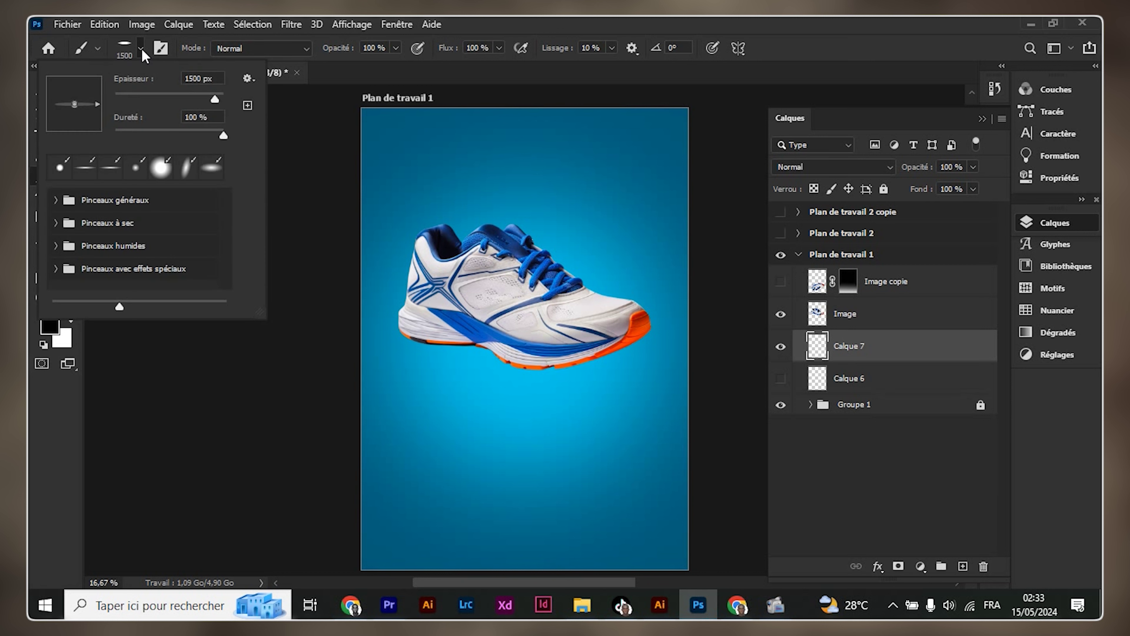
{"action": "left_click", "coordinate": [48, 329]}
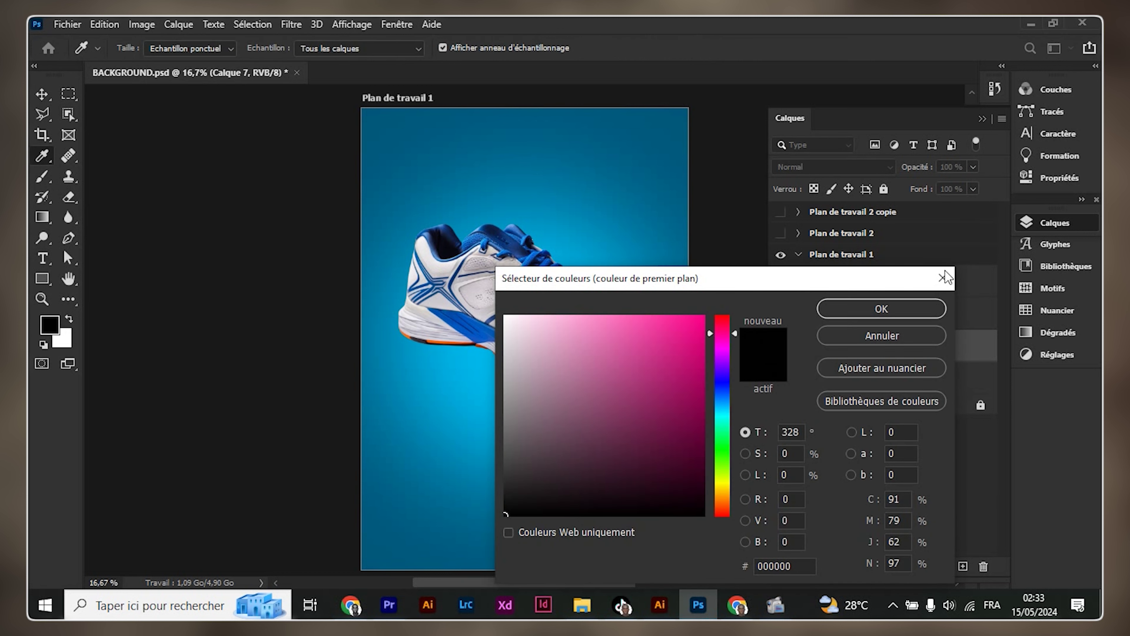
{"action": "left_click", "coordinate": [845, 309]}
{"action": "left_click_drag", "start_coordinate": [427, 390], "coordinate": [592, 383]}
{"action": "key", "text": "v"}
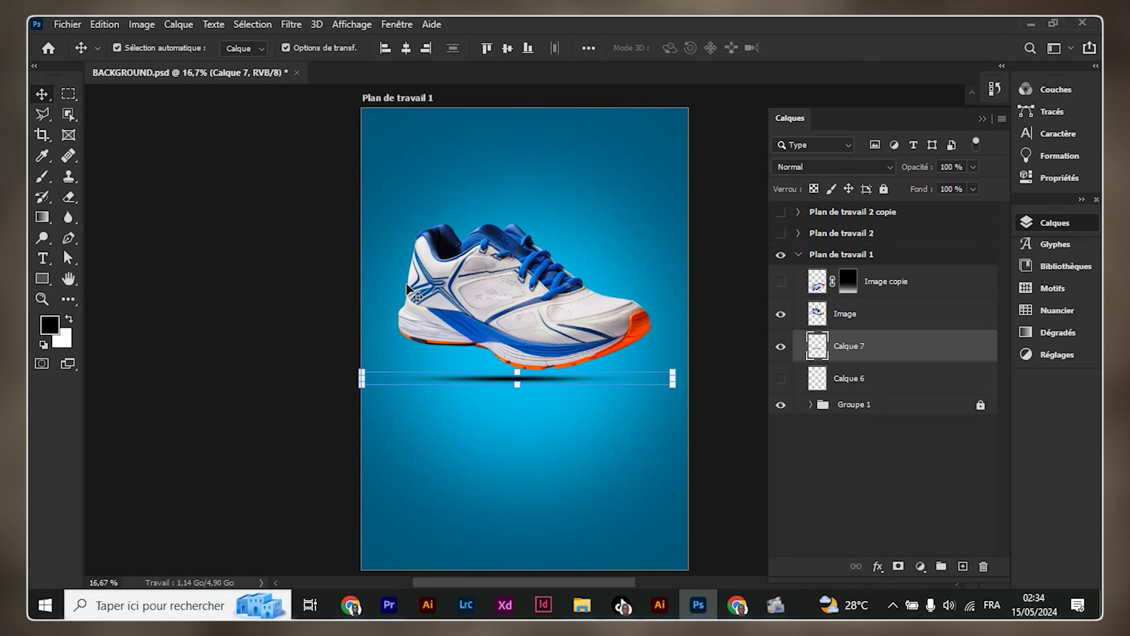
Nudge the shadow on Calque 7 up and to the right, under the sole.
{"action": "key", "text": "shift+Up"}
{"action": "key", "text": "shift+Up"}
{"action": "key", "text": "shift+Up"}
{"action": "key", "text": "shift+Up"}
{"action": "key", "text": "shift+Up"}
{"action": "key", "text": "shift+Right"}
{"action": "key", "text": "shift+Right"}
{"action": "key", "text": "shift+Right"}
{"action": "key", "text": "shift+Right"}
{"action": "key", "text": "shift+Right"}
{"action": "key", "text": "shift+Right"}
{"action": "key", "text": "shift+Right"}
{"action": "key", "text": "shift+Right"}
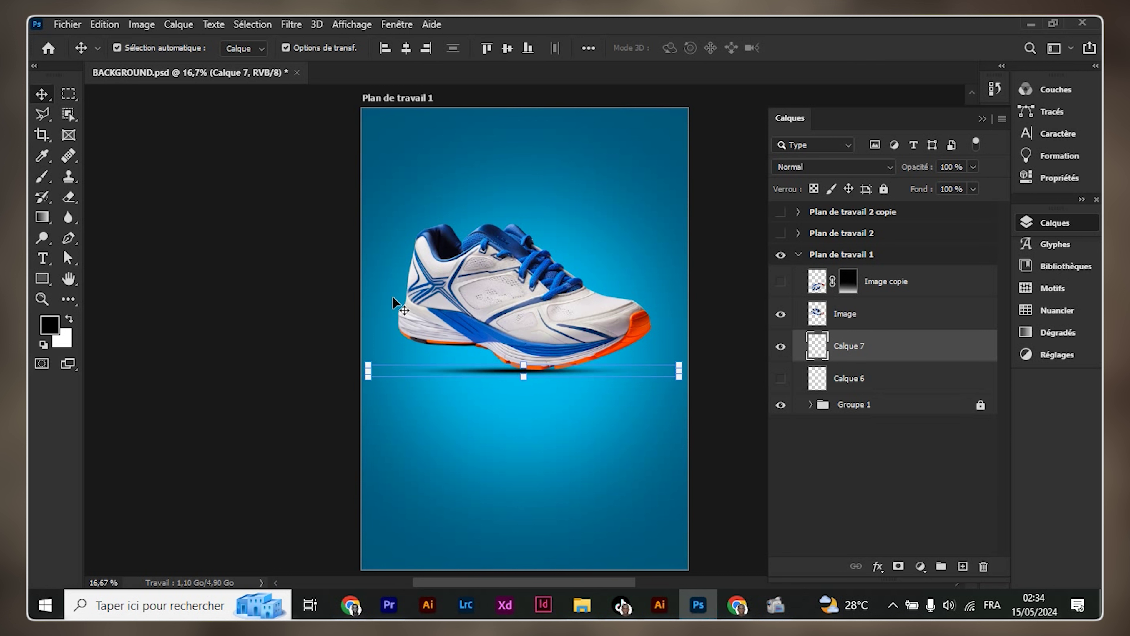
{"action": "left_click", "coordinate": [452, 522]}
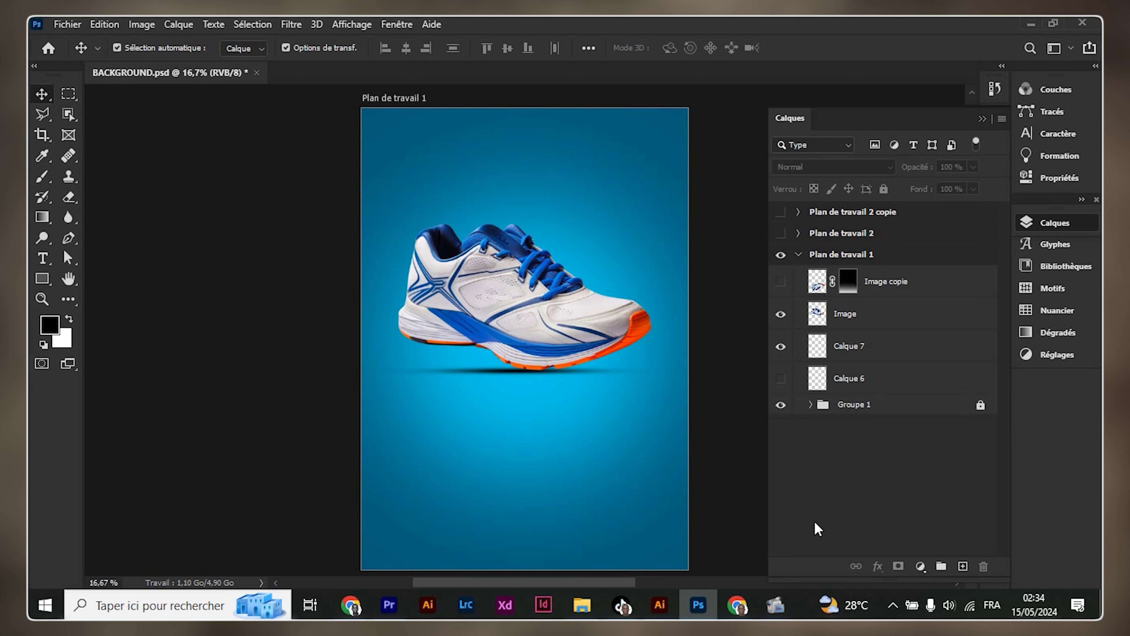
Lower the opacity of the Calque 7 shadow layer to 80%.
{"action": "left_click", "coordinate": [853, 354]}
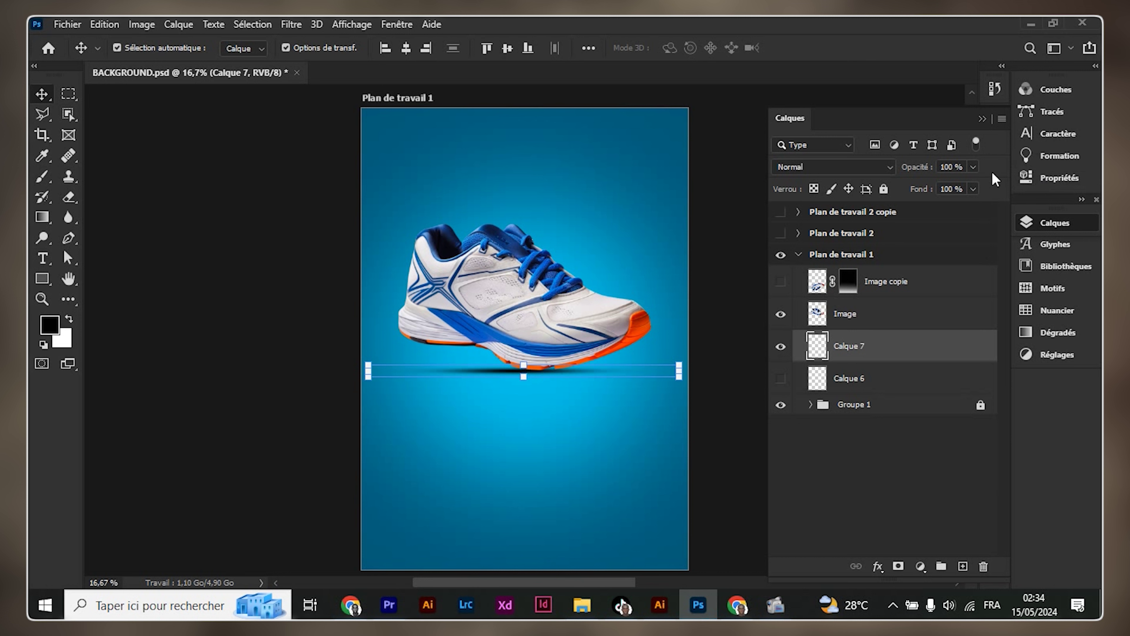
{"action": "left_click", "coordinate": [974, 167]}
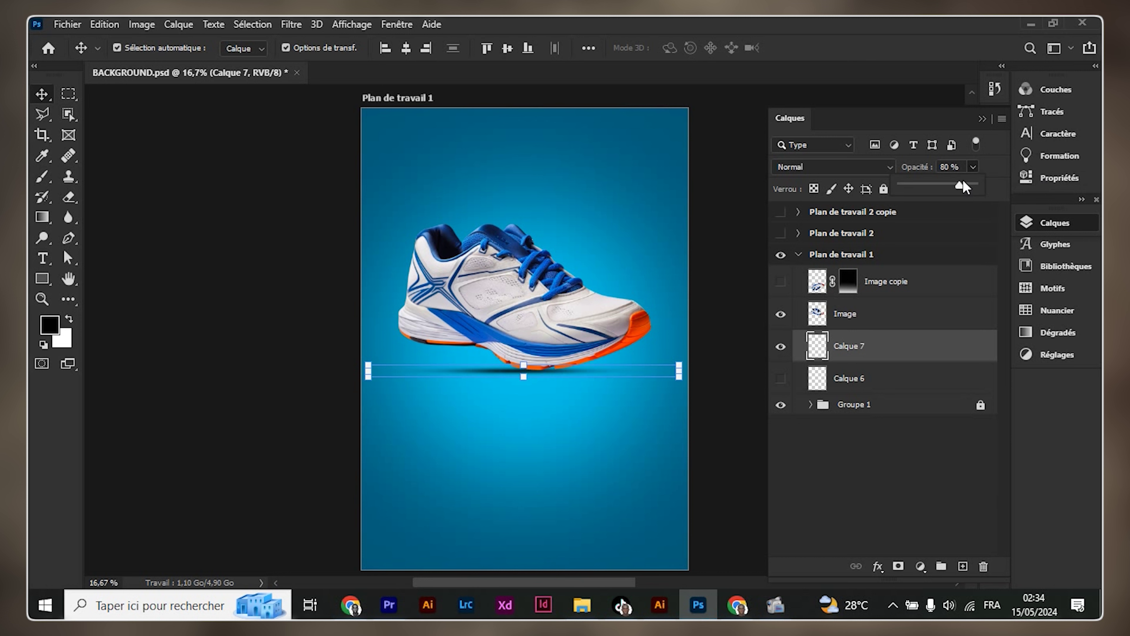
{"action": "left_click", "coordinate": [270, 403]}
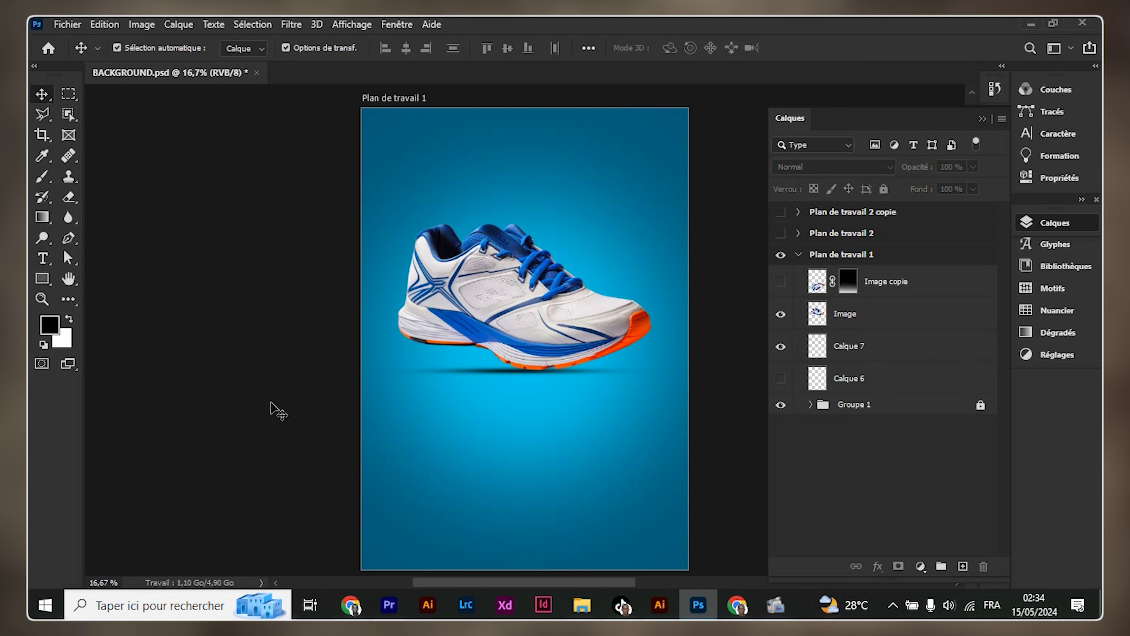
{"action": "left_click", "coordinate": [568, 319]}
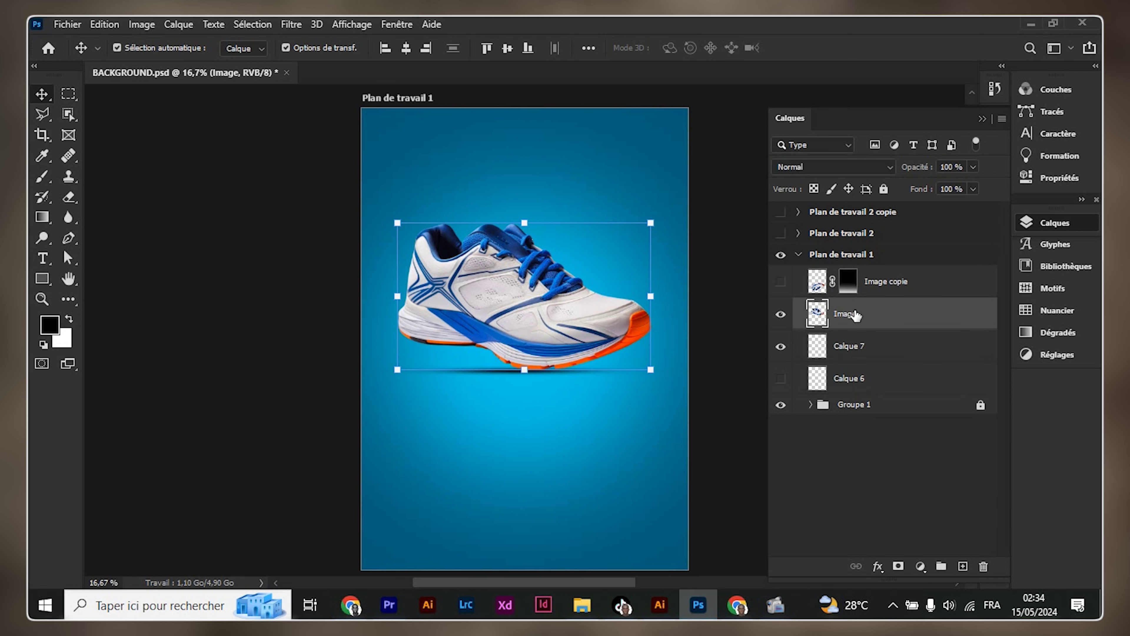
Duplicate the sneaker layer, flip the copy vertically and place it beneath the shoe.
{"action": "key", "text": "ctrl+j"}
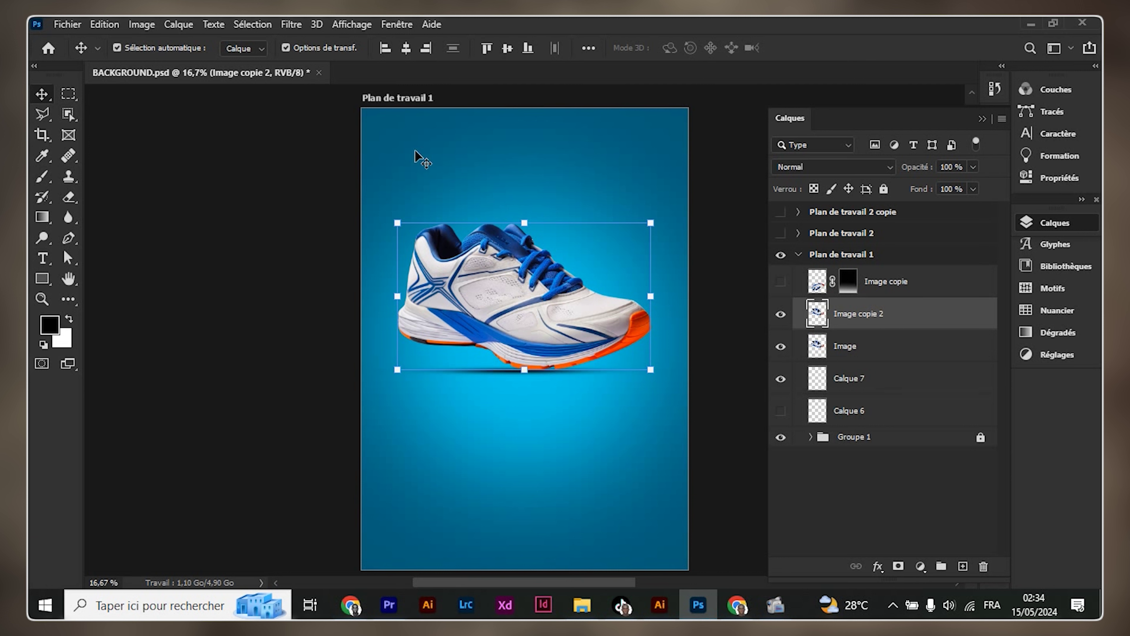
{"action": "left_click", "coordinate": [528, 218]}
{"action": "right_click", "coordinate": [586, 336]}
{"action": "left_click", "coordinate": [623, 548]}
{"action": "left_click_drag", "start_coordinate": [528, 343], "coordinate": [509, 444]}
{"action": "key", "text": "Return"}
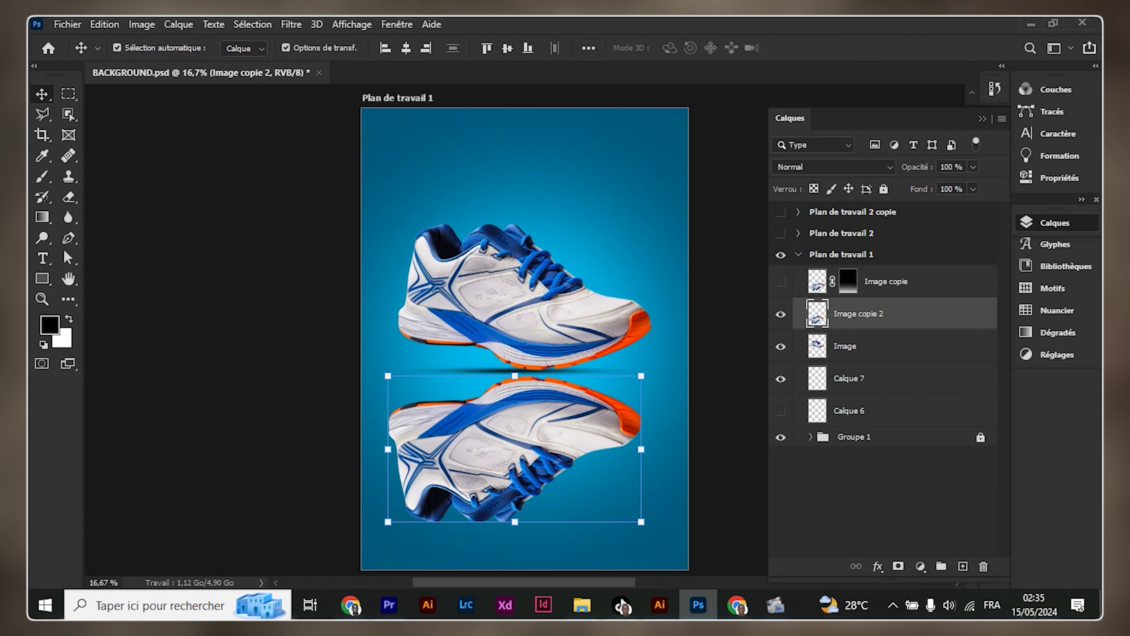
Add a layer mask to Image copie 2 and set the gradient's left colour stop to white.
{"action": "left_click", "coordinate": [897, 566]}
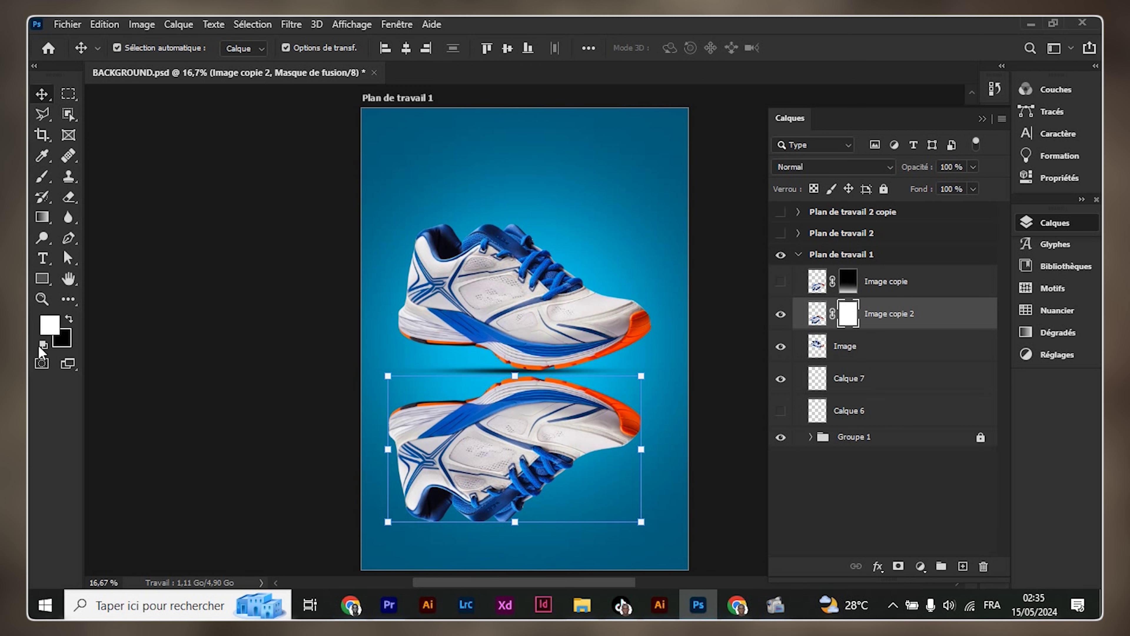
{"action": "left_click", "coordinate": [44, 216]}
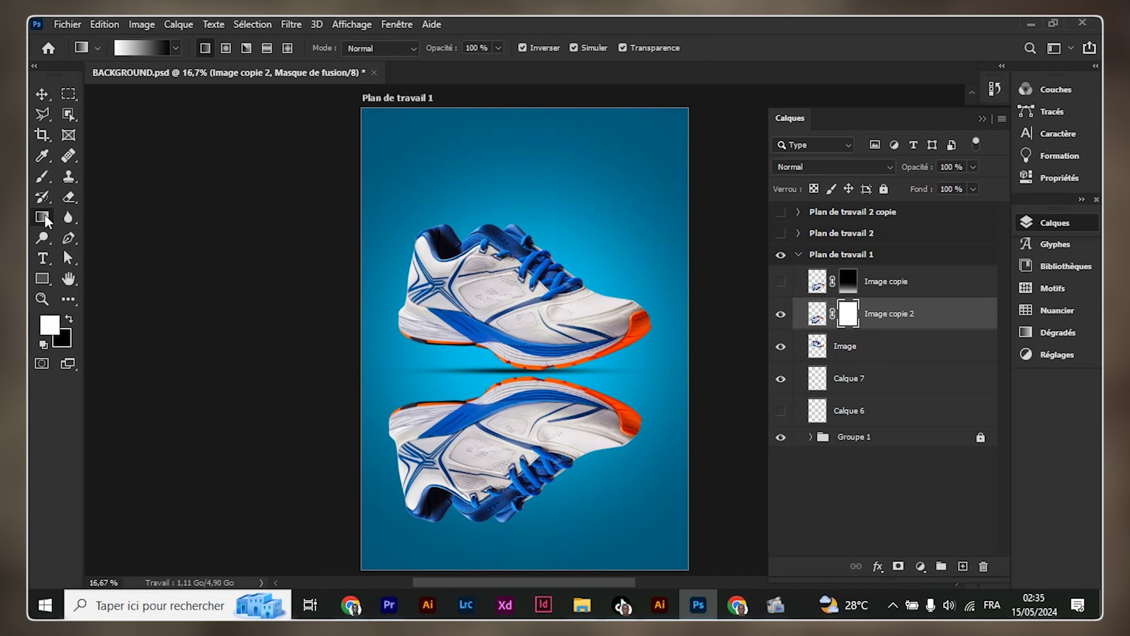
{"action": "left_click", "coordinate": [148, 50]}
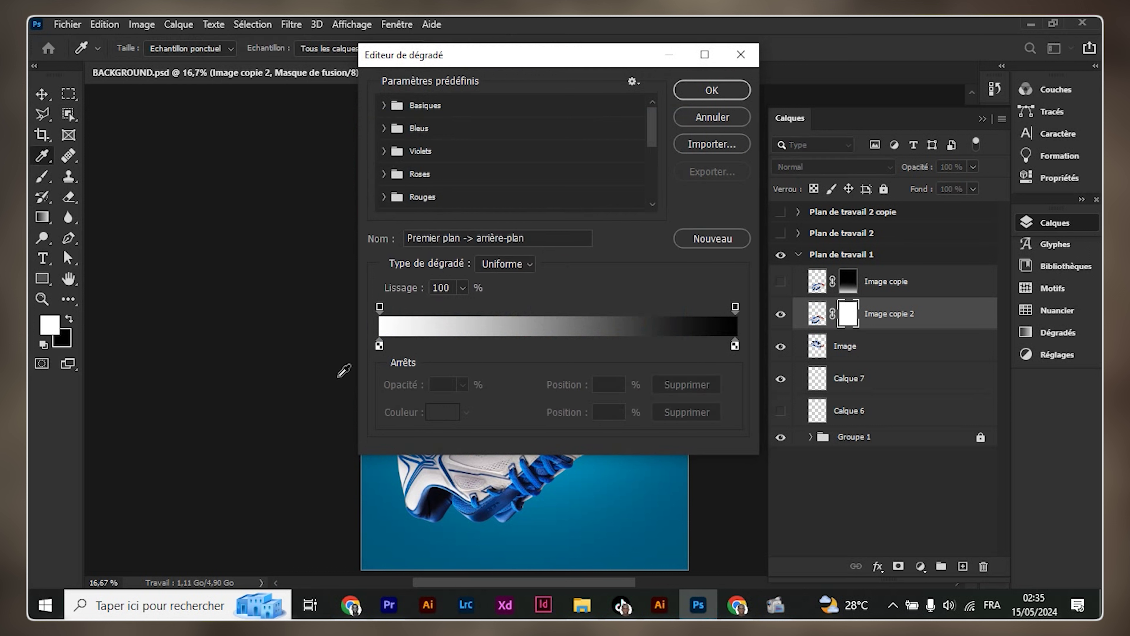
{"action": "left_click", "coordinate": [380, 345]}
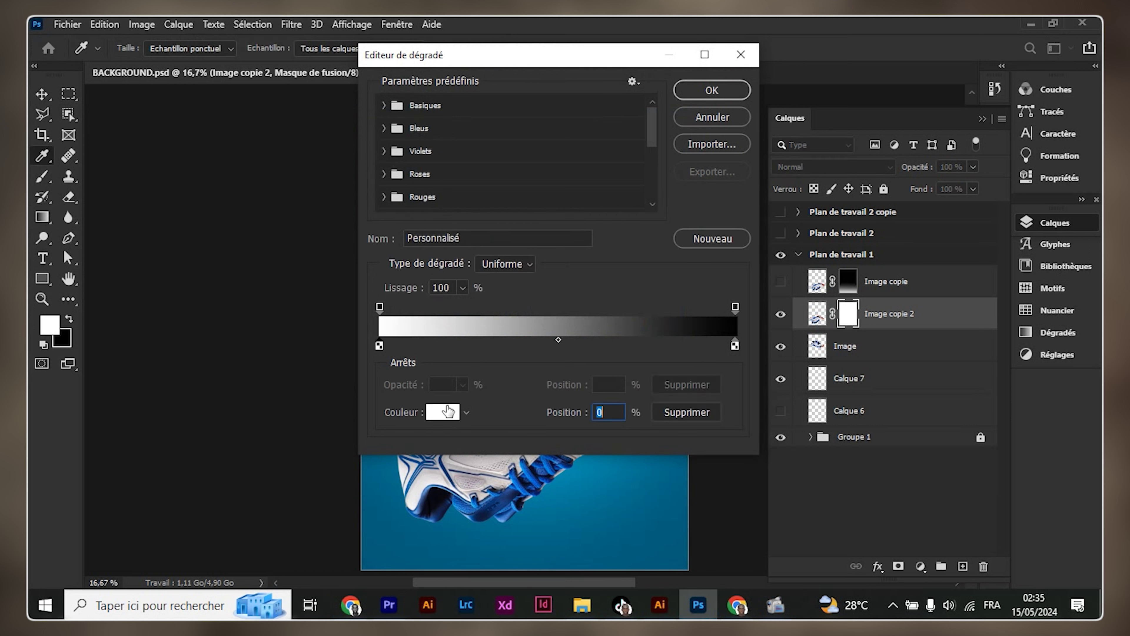
{"action": "left_click", "coordinate": [449, 413]}
{"action": "left_click", "coordinate": [870, 337]}
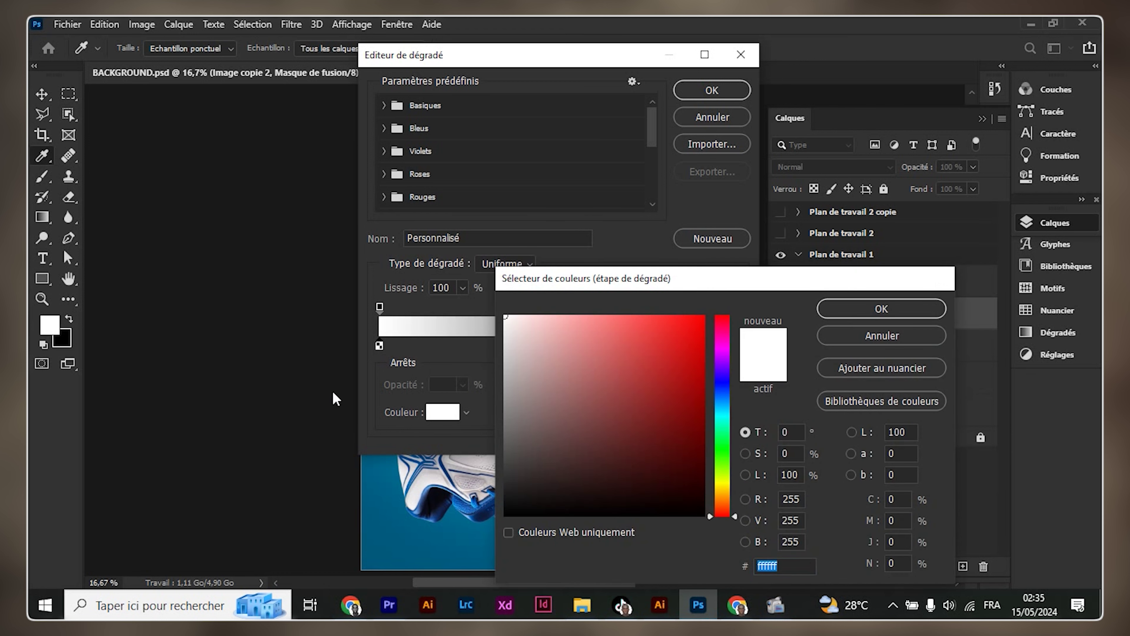
Set the gradient's left opacity stop to 0% and shift its midpoint to about 23%.
{"action": "left_click", "coordinate": [380, 307]}
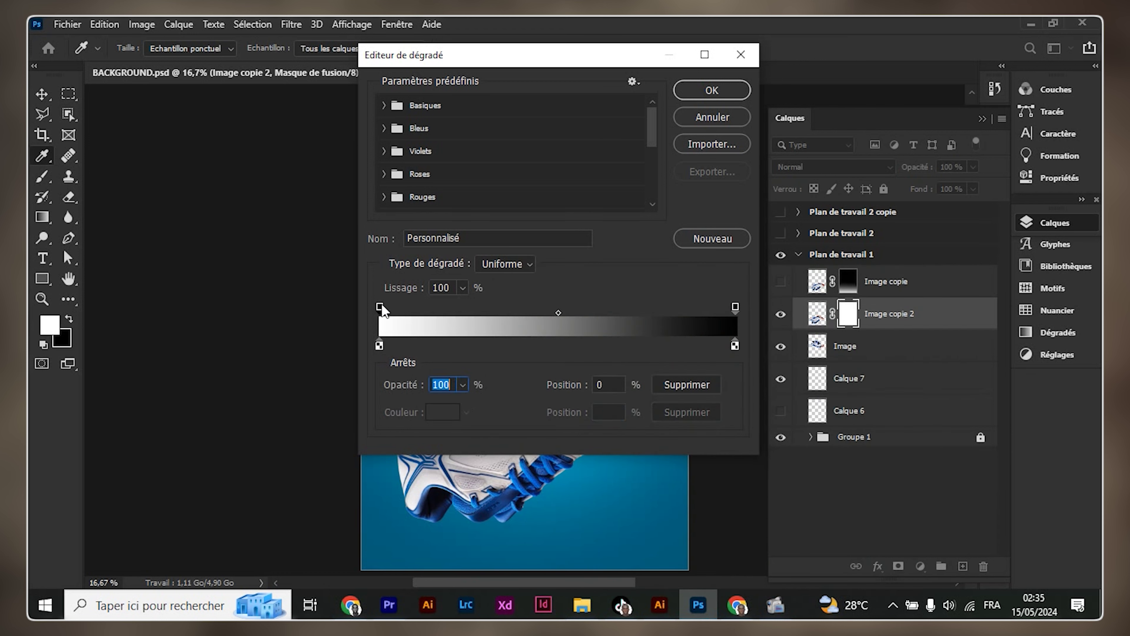
{"action": "left_click", "coordinate": [463, 384]}
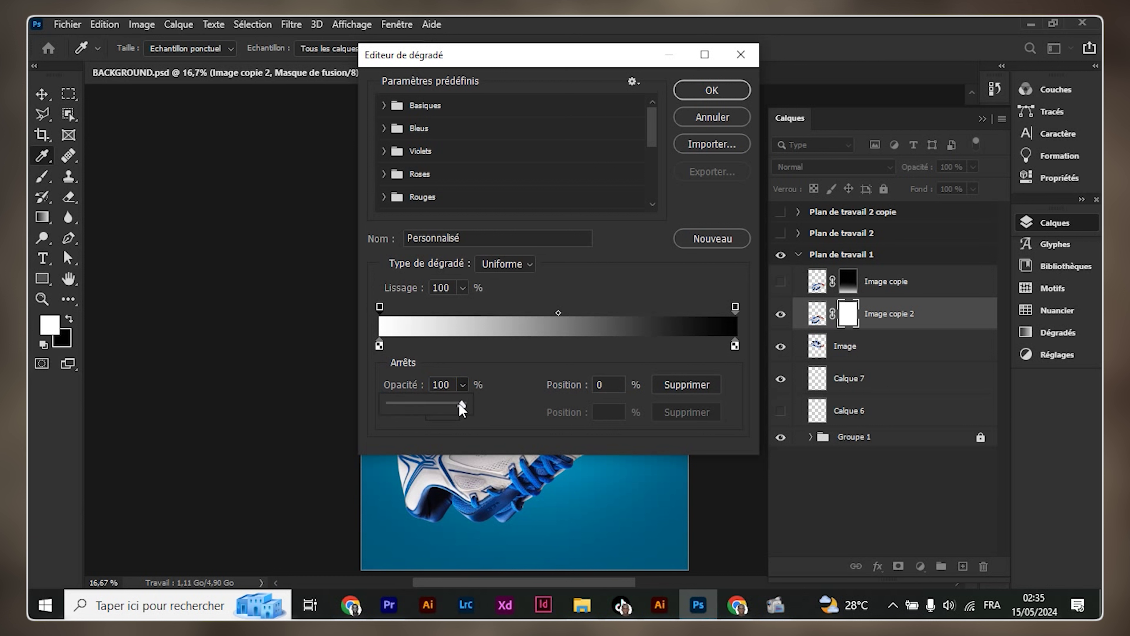
{"action": "left_click_drag", "start_coordinate": [461, 403], "coordinate": [245, 427]}
{"action": "left_click", "coordinate": [636, 360]}
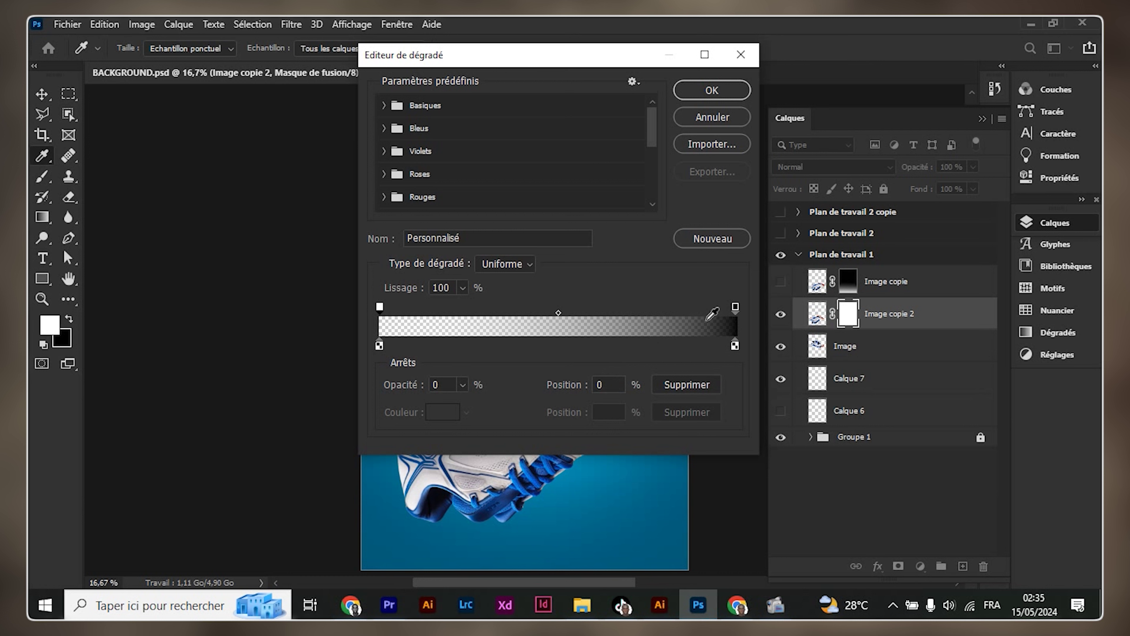
{"action": "left_click", "coordinate": [735, 307]}
{"action": "left_click", "coordinate": [558, 313]}
{"action": "left_click_drag", "start_coordinate": [556, 313], "coordinate": [462, 316]}
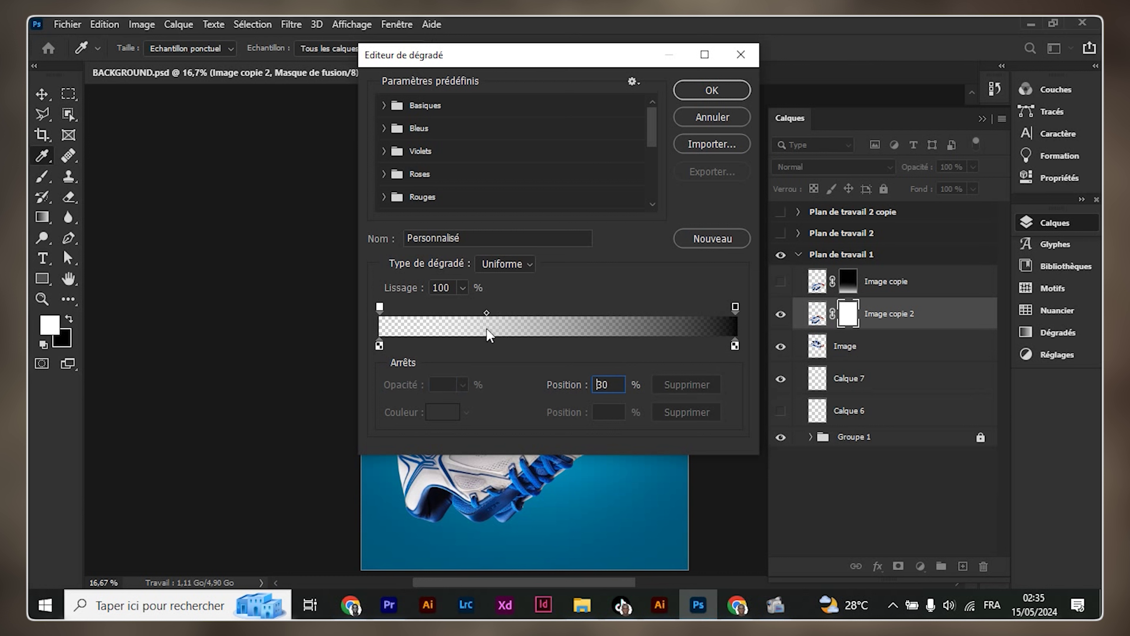
{"action": "left_click", "coordinate": [686, 93]}
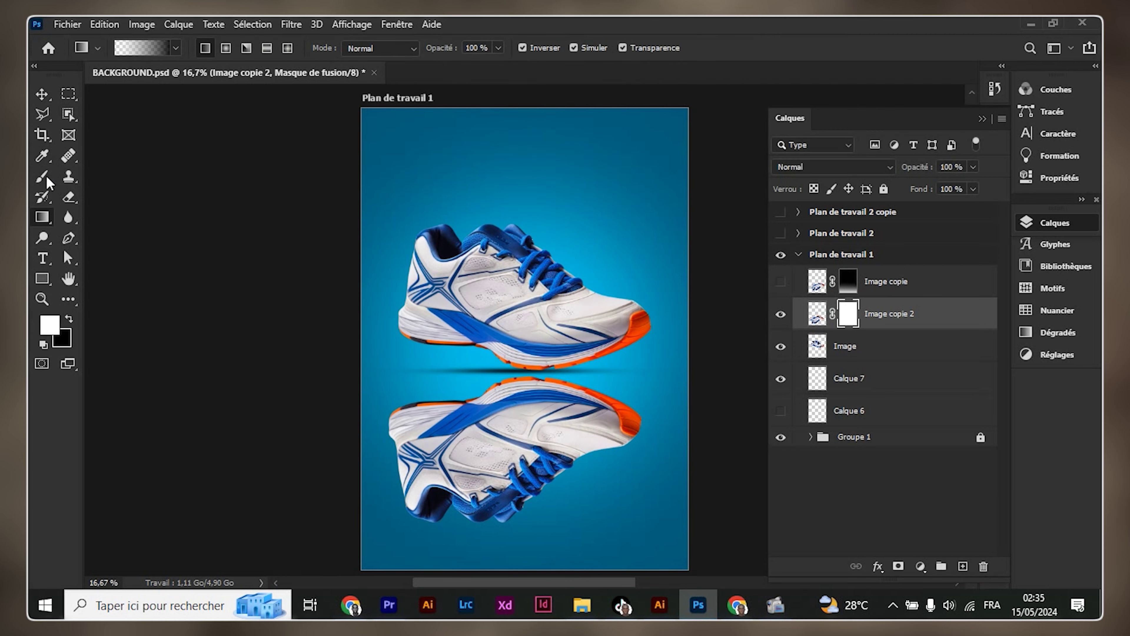
Reopen the Gradient Editor and close it again, keeping the custom gradient.
{"action": "left_click", "coordinate": [149, 49]}
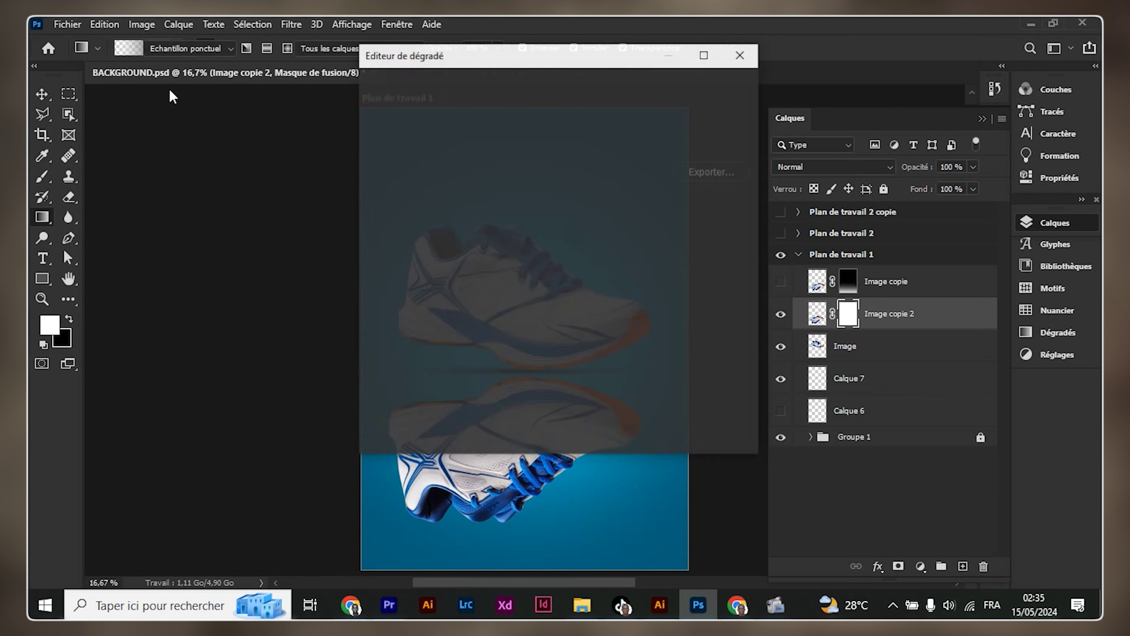
{"action": "left_click", "coordinate": [512, 367]}
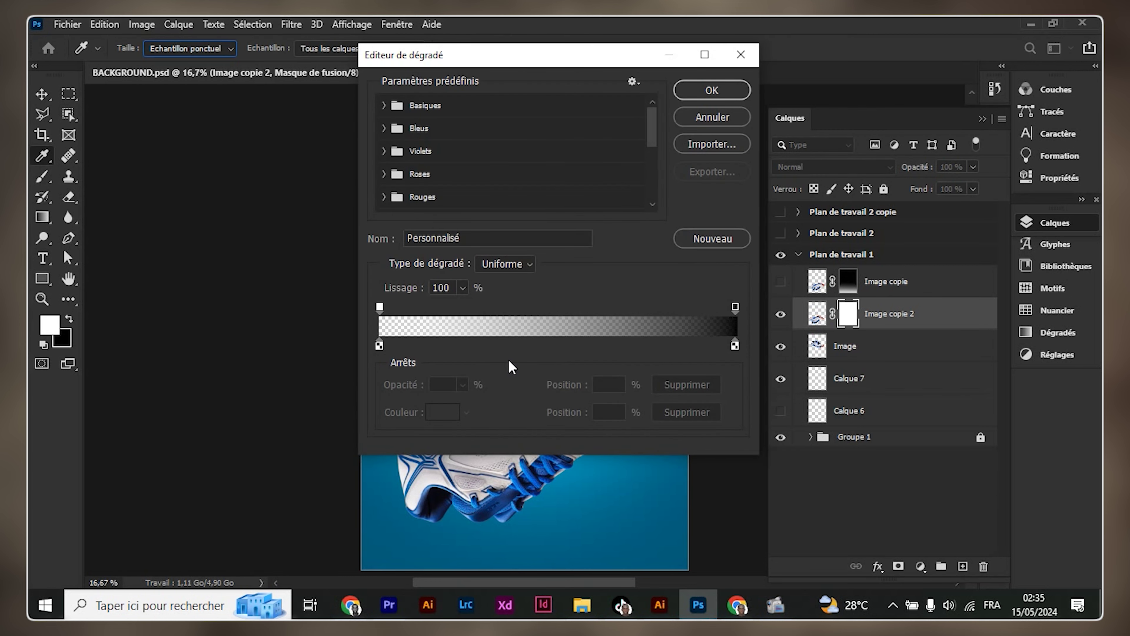
{"action": "left_click", "coordinate": [712, 91]}
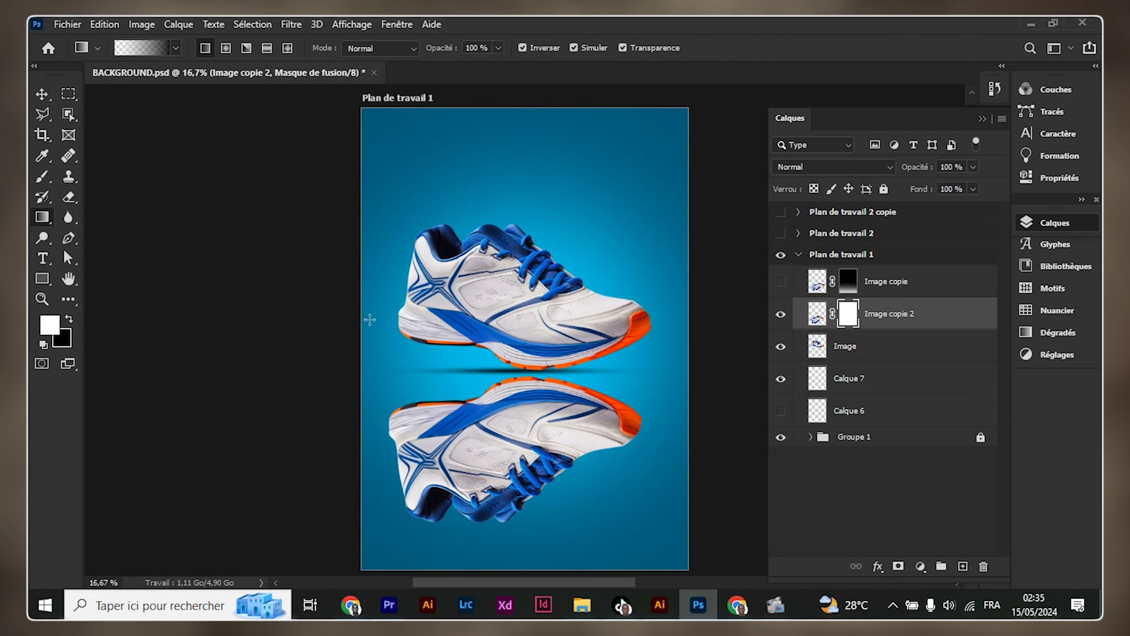
{"action": "scroll", "coordinate": [486, 489], "scroll_direction": "down", "scroll_amount": 1}
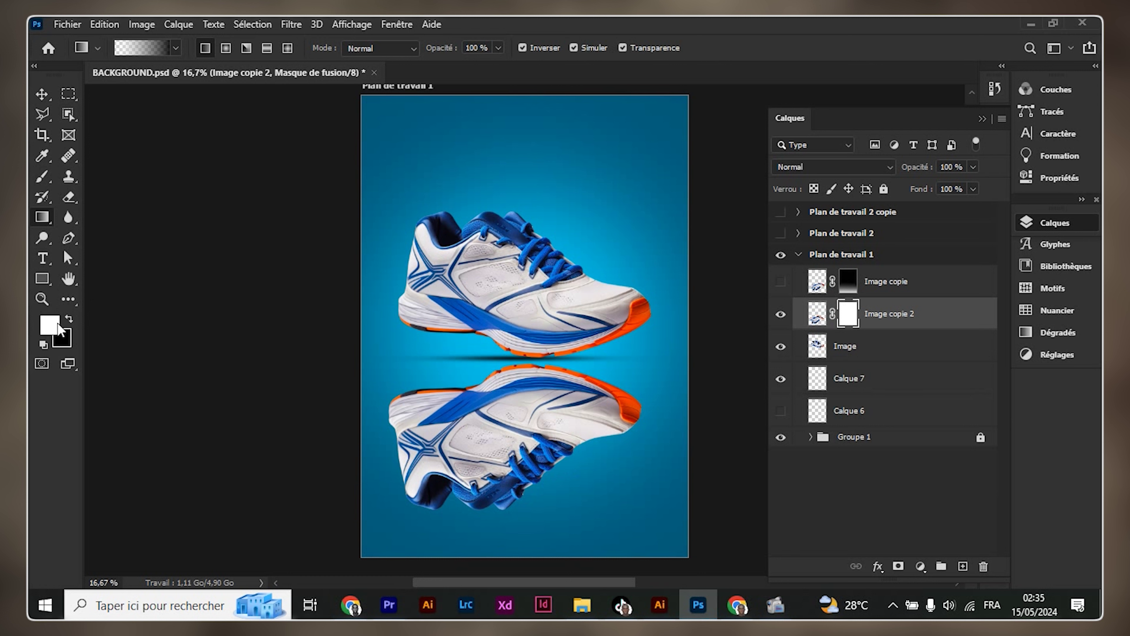
Make black the foreground colour and drag gradients upward over the reflection's mask to fade it.
{"action": "left_click", "coordinate": [68, 317]}
{"action": "left_click_drag", "start_coordinate": [535, 511], "coordinate": [512, 184]}
{"action": "left_click_drag", "start_coordinate": [451, 516], "coordinate": [451, 149]}
{"action": "left_click_drag", "start_coordinate": [488, 450], "coordinate": [483, 236]}
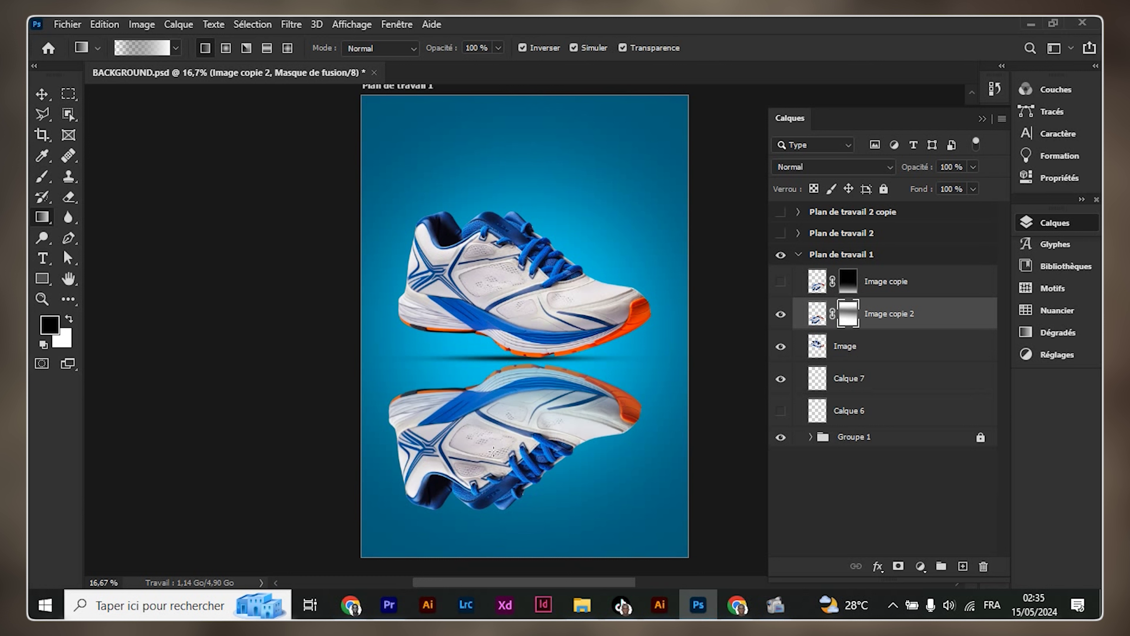
{"action": "left_click_drag", "start_coordinate": [475, 487], "coordinate": [476, 322]}
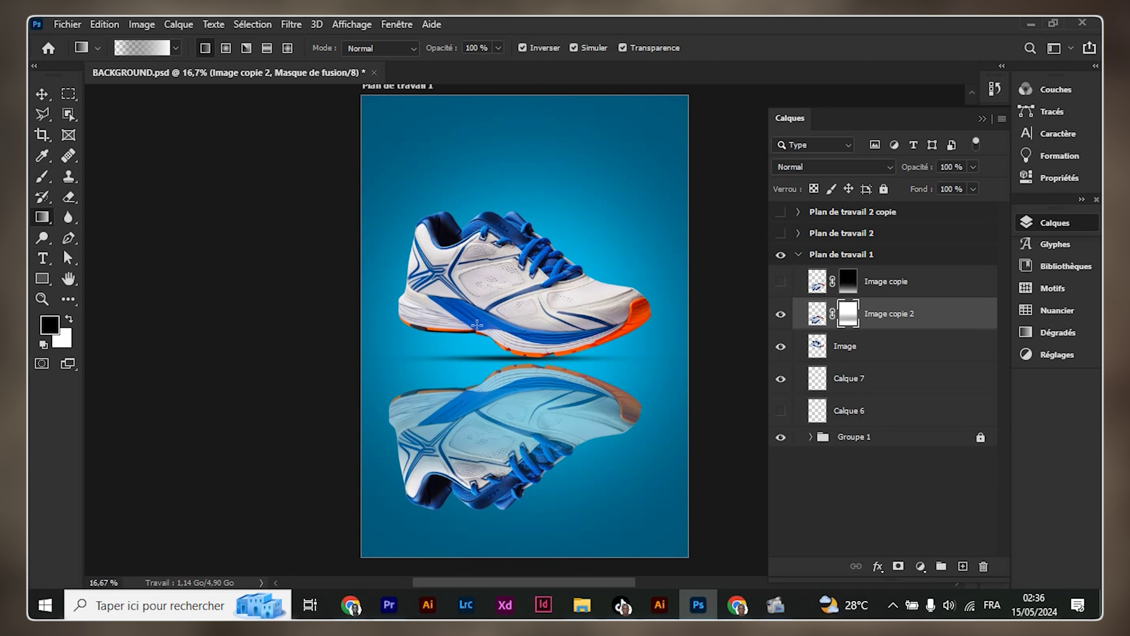
{"action": "left_click_drag", "start_coordinate": [479, 488], "coordinate": [479, 349]}
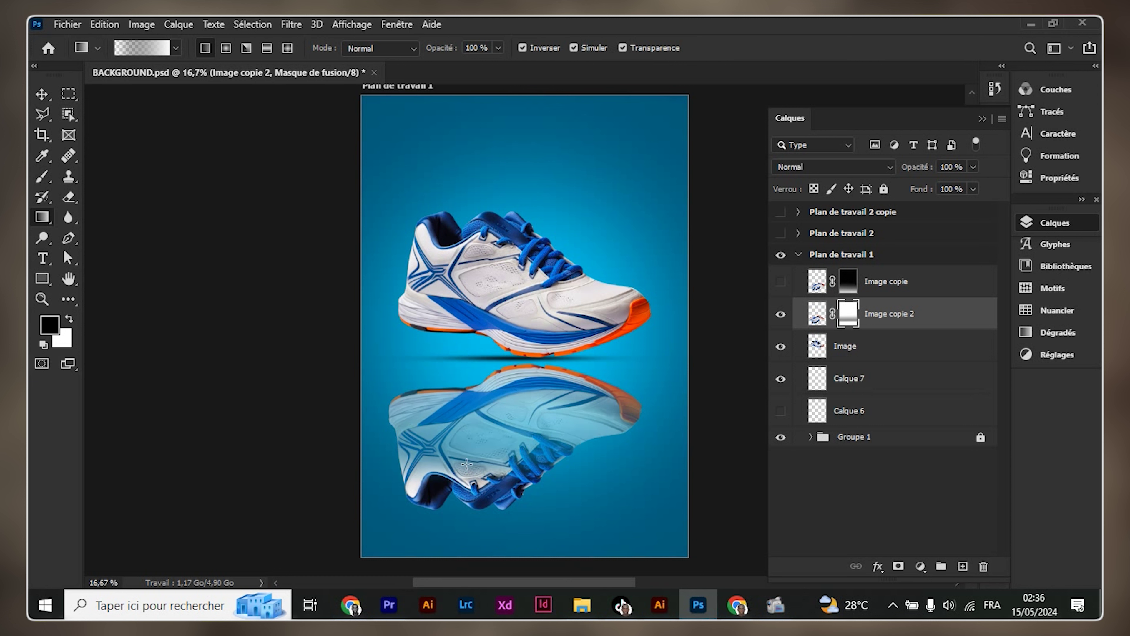
{"action": "left_click_drag", "start_coordinate": [467, 464], "coordinate": [470, 334]}
{"action": "mouse_move", "coordinate": [481, 385]}
{"action": "left_mouse_down"}
{"action": "mouse_move", "coordinate": [481, 501]}
{"action": "mouse_move", "coordinate": [450, 340]}
{"action": "left_mouse_up"}
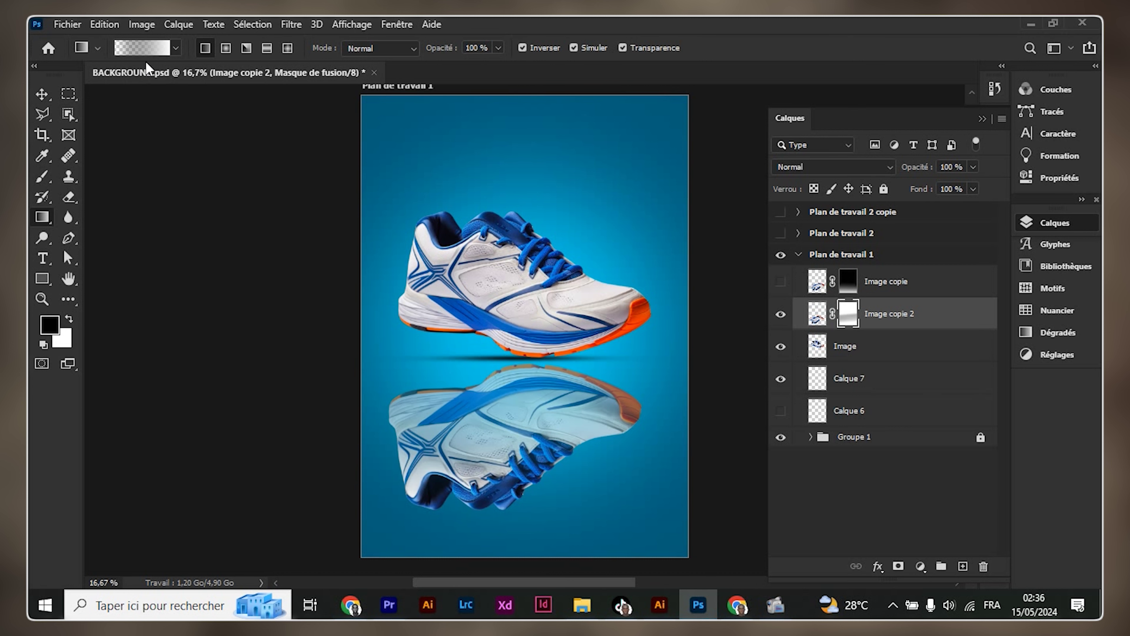
{"action": "left_click", "coordinate": [147, 43]}
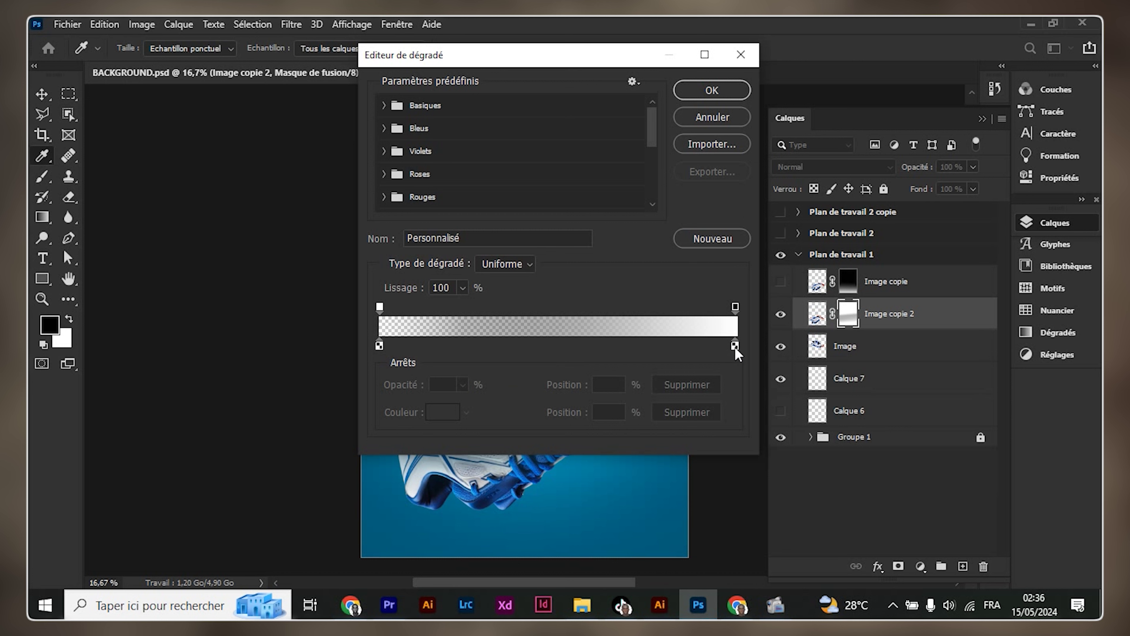
Change the gradient's right colour stop to black.
{"action": "left_click", "coordinate": [735, 347]}
{"action": "left_click", "coordinate": [442, 412]}
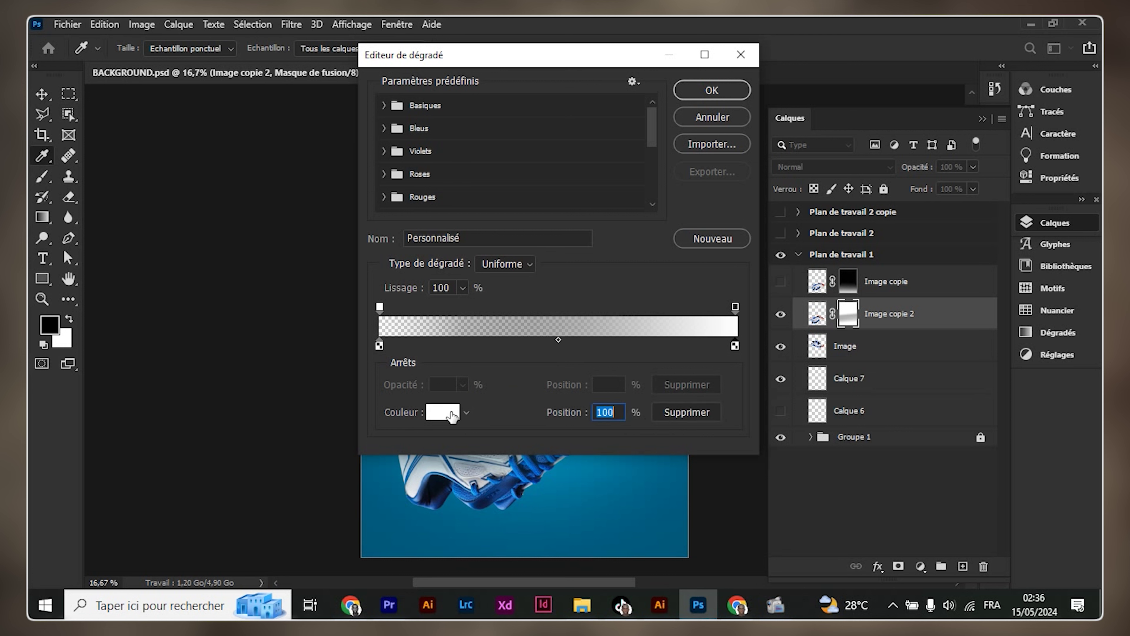
{"action": "left_click", "coordinate": [507, 514]}
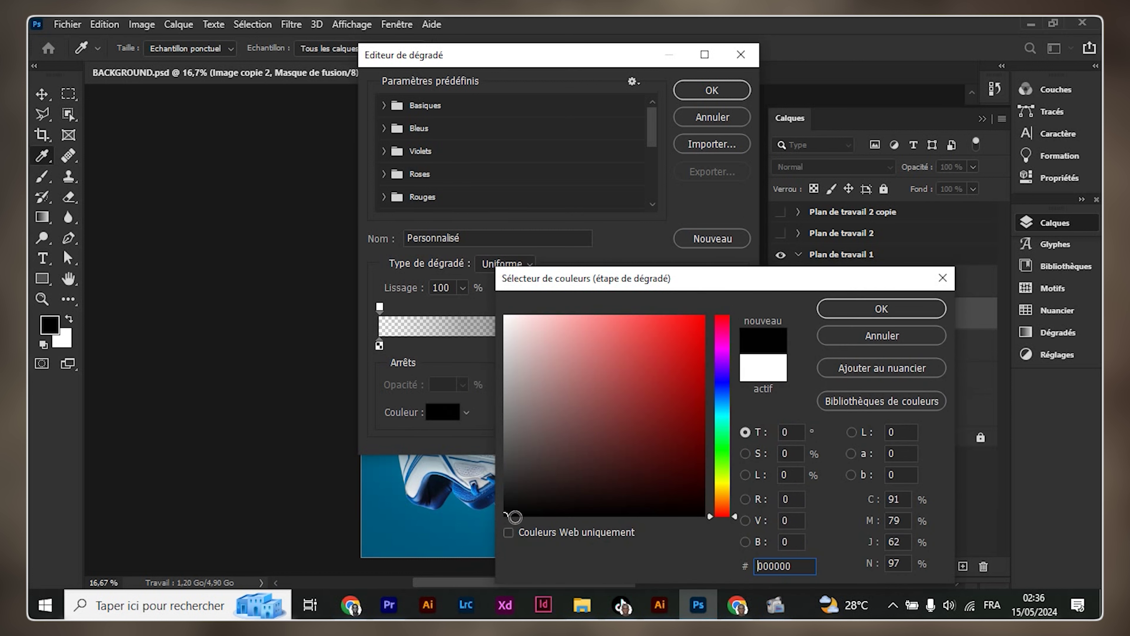
{"action": "left_click", "coordinate": [839, 312]}
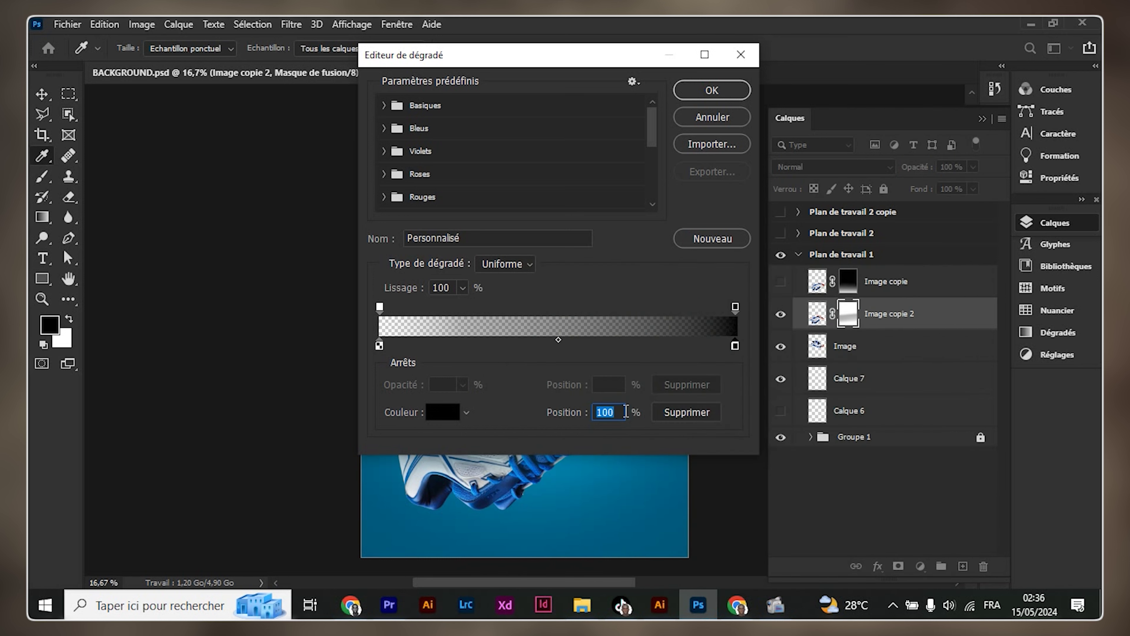
{"action": "left_click", "coordinate": [708, 93]}
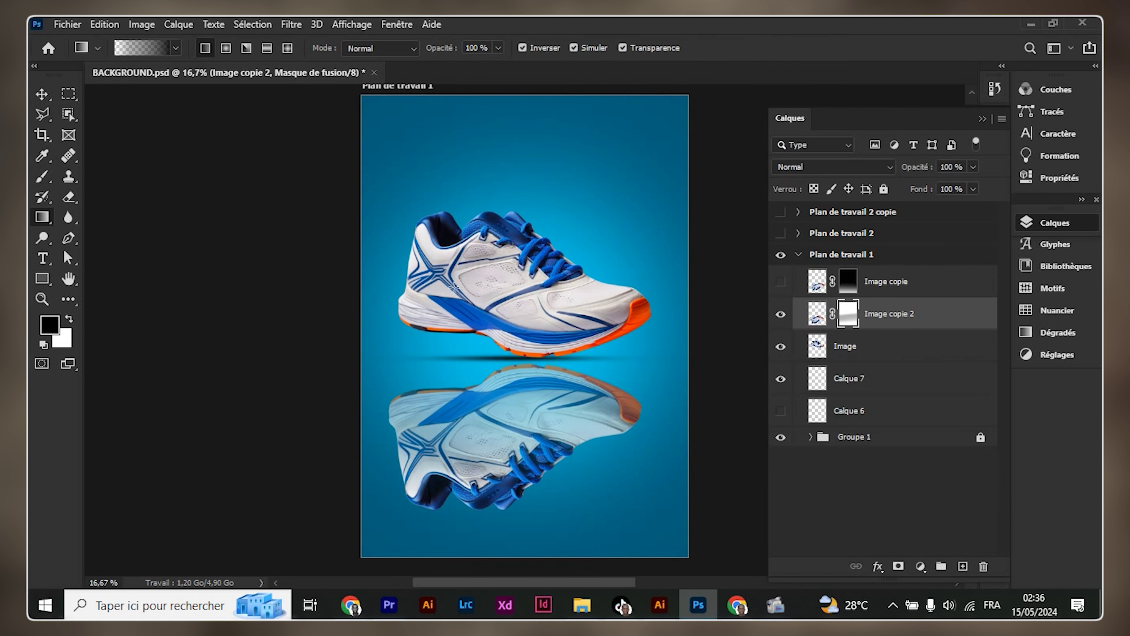
Redraw the gradient on the reflection's mask, undoing failed tries, until it fades softly.
{"action": "mouse_move", "coordinate": [484, 377]}
{"action": "left_mouse_down"}
{"action": "mouse_move", "coordinate": [476, 572]}
{"action": "mouse_move", "coordinate": [475, 547]}
{"action": "left_mouse_up"}
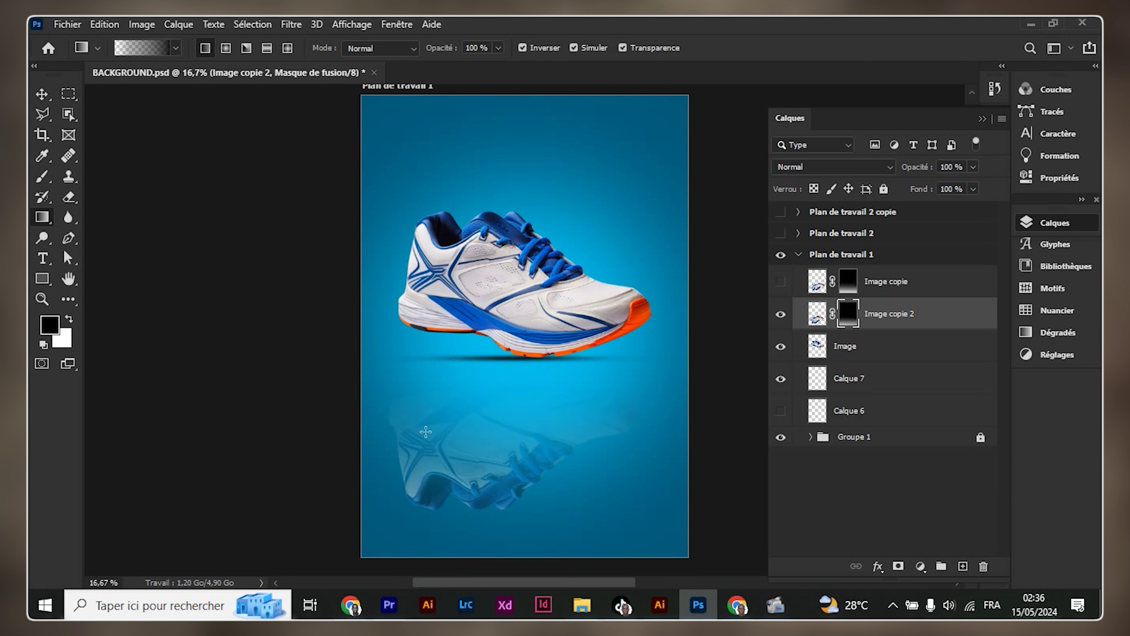
{"action": "key", "text": "ctrl+z"}
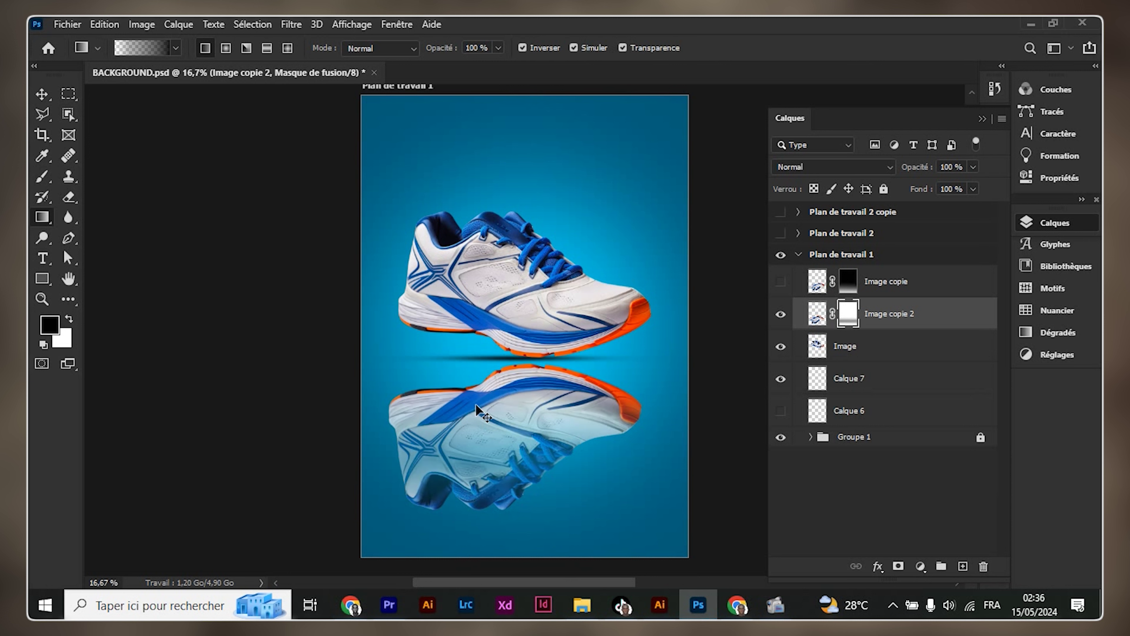
{"action": "left_click_drag", "start_coordinate": [470, 412], "coordinate": [482, 406]}
{"action": "key", "text": "ctrl+z"}
{"action": "left_click_drag", "start_coordinate": [498, 362], "coordinate": [457, 564]}
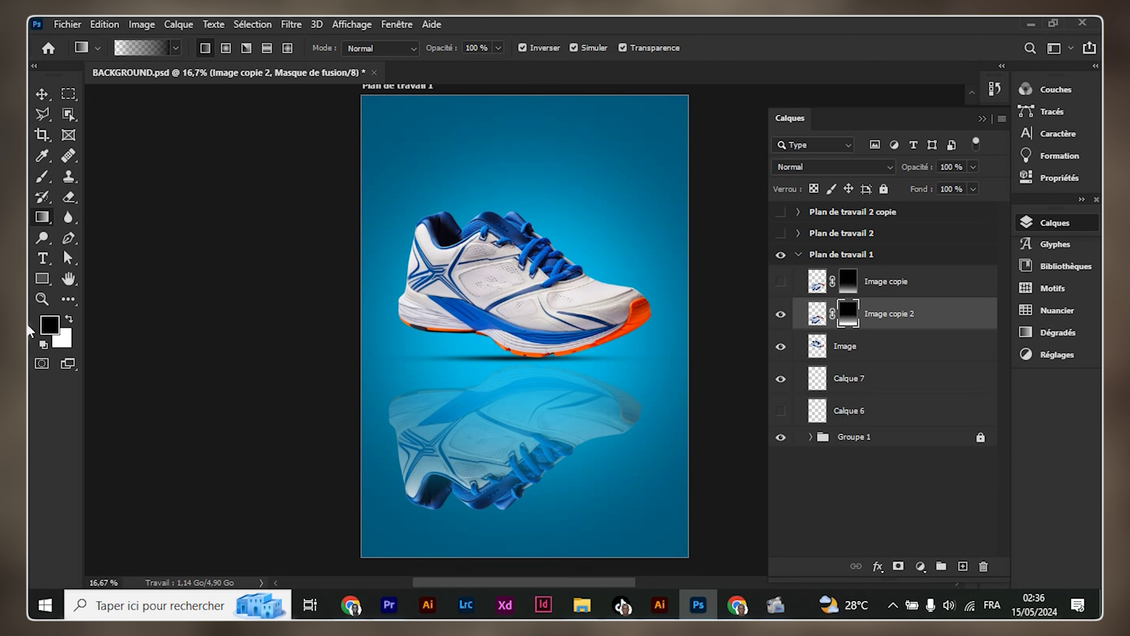
{"action": "left_click", "coordinate": [47, 91]}
{"action": "left_click", "coordinate": [233, 267]}
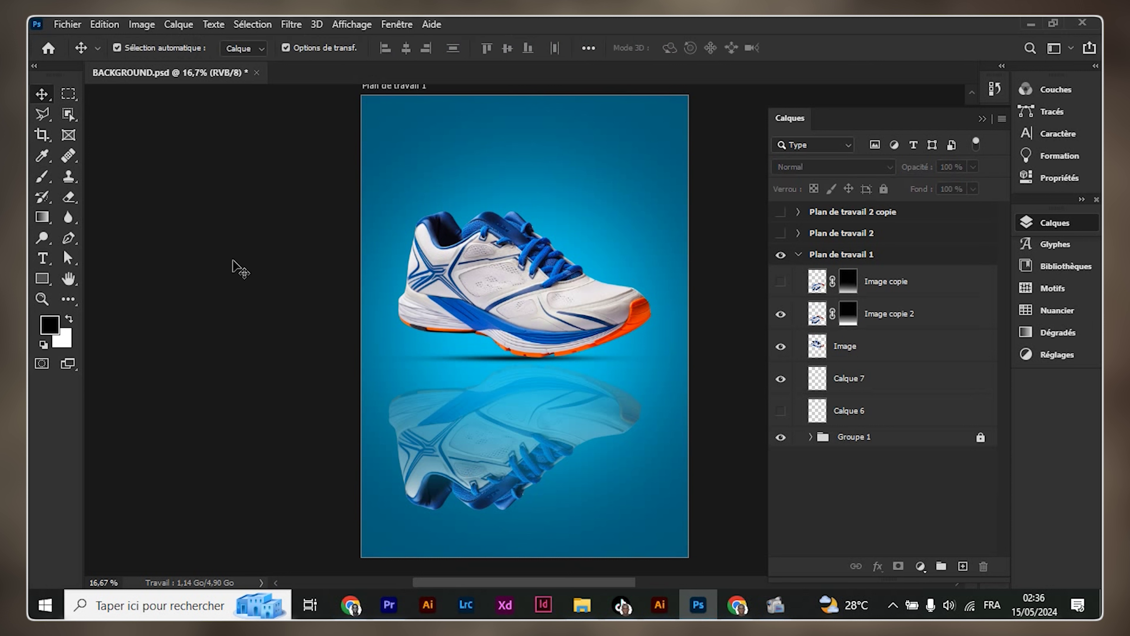